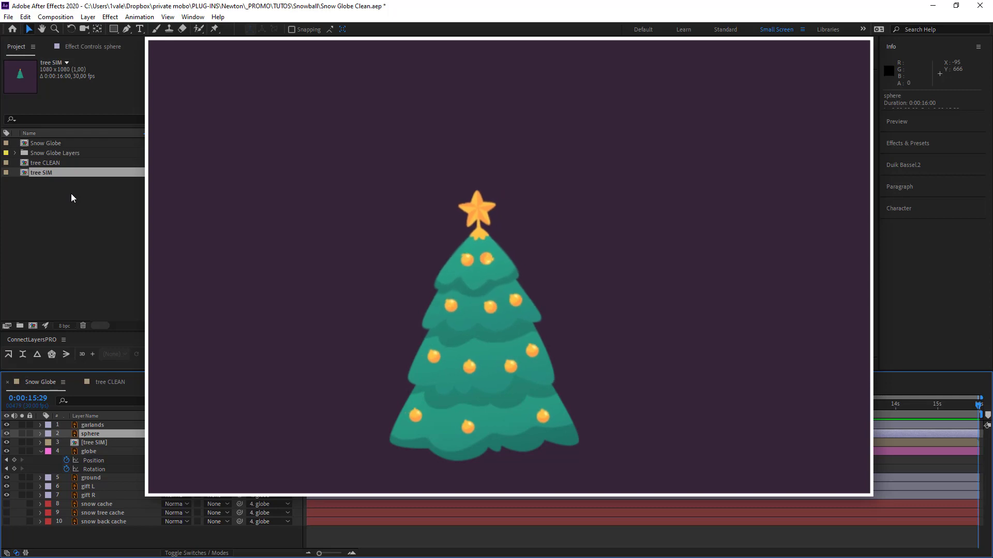
- Open the tree SIM composition
left_click(46, 186)
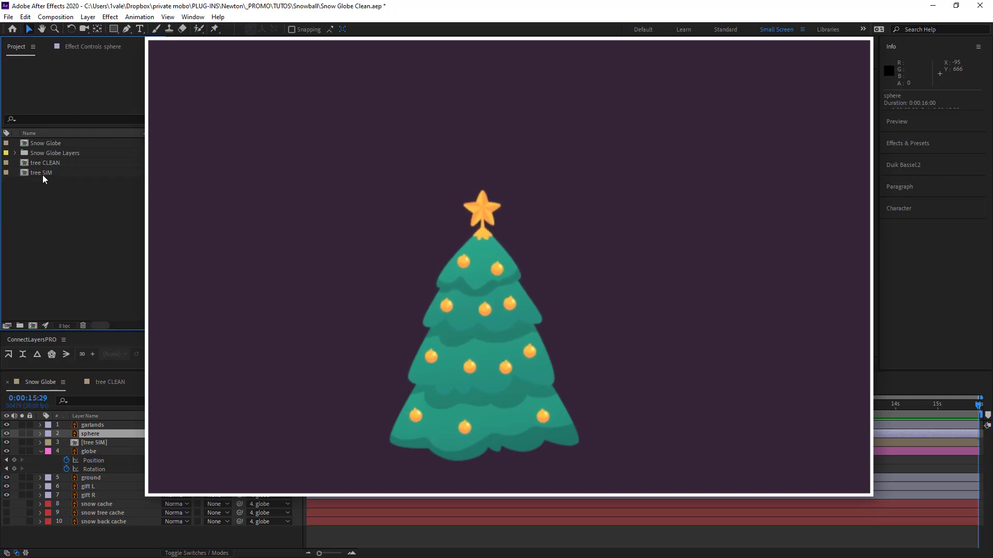
left_click(44, 174)
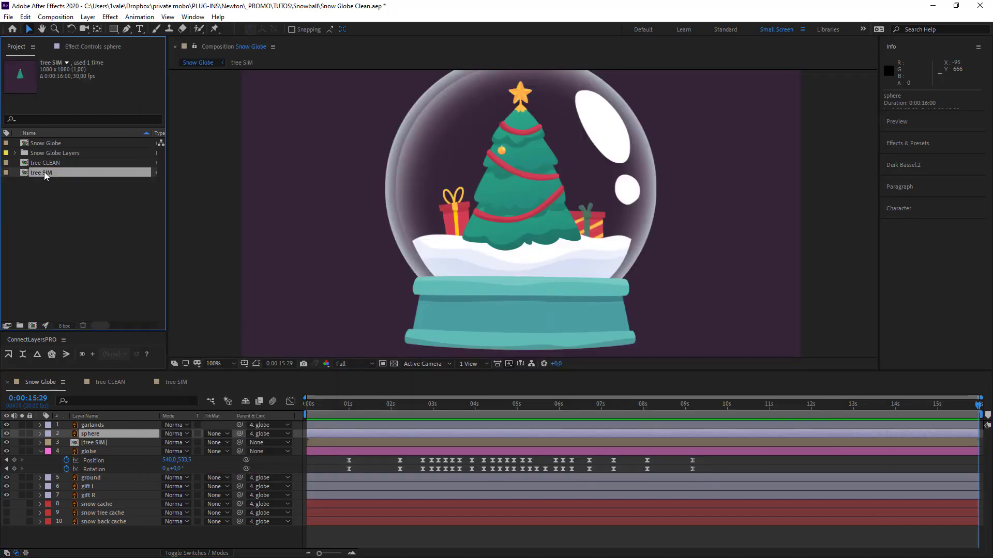
double_click(39, 174)
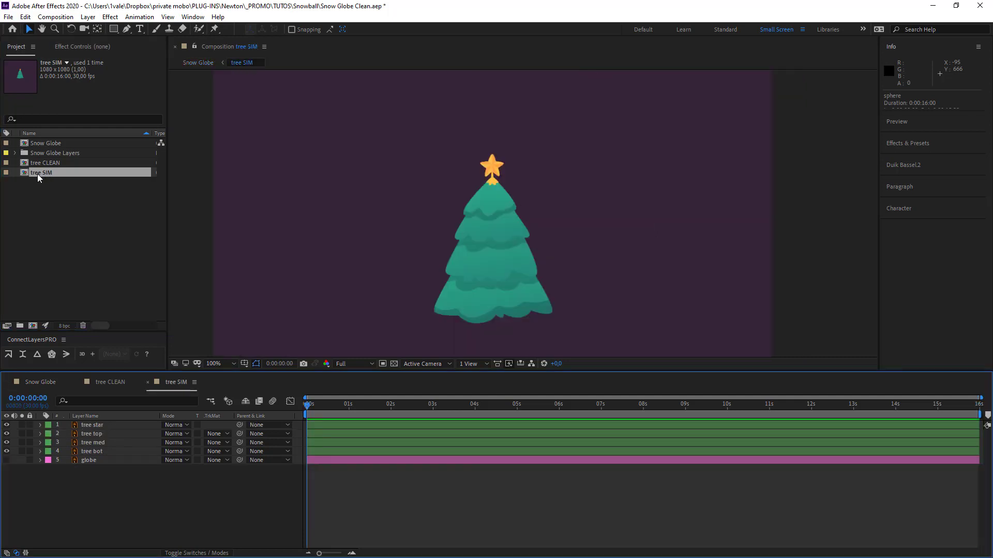
scroll(498, 273, "up", 2)
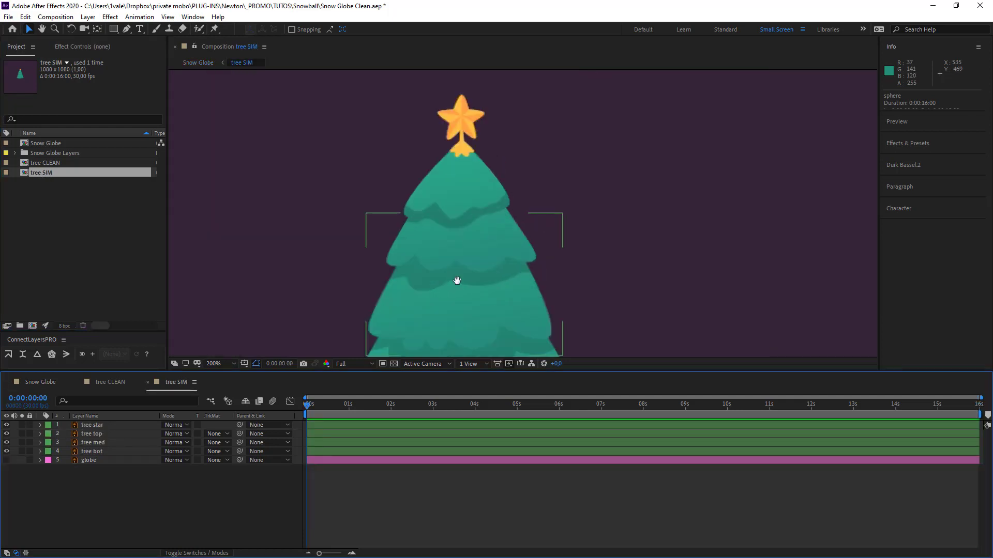
left_click_drag(458, 283, 487, 211)
- Add sphere/Snow Globe.ai from the Snow Globe Layers folder to the composition and place it on the tree's top tier
left_click(15, 154)
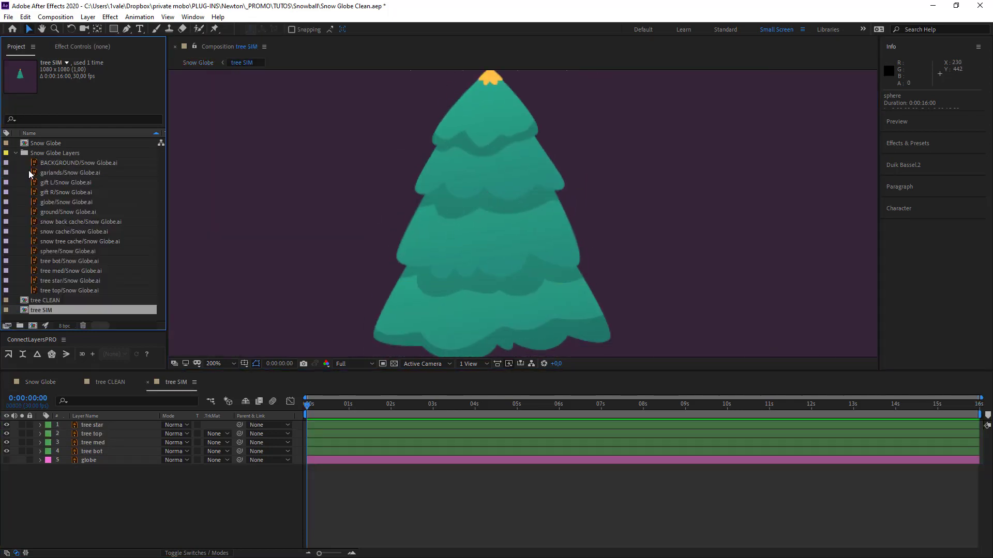
left_click(97, 174)
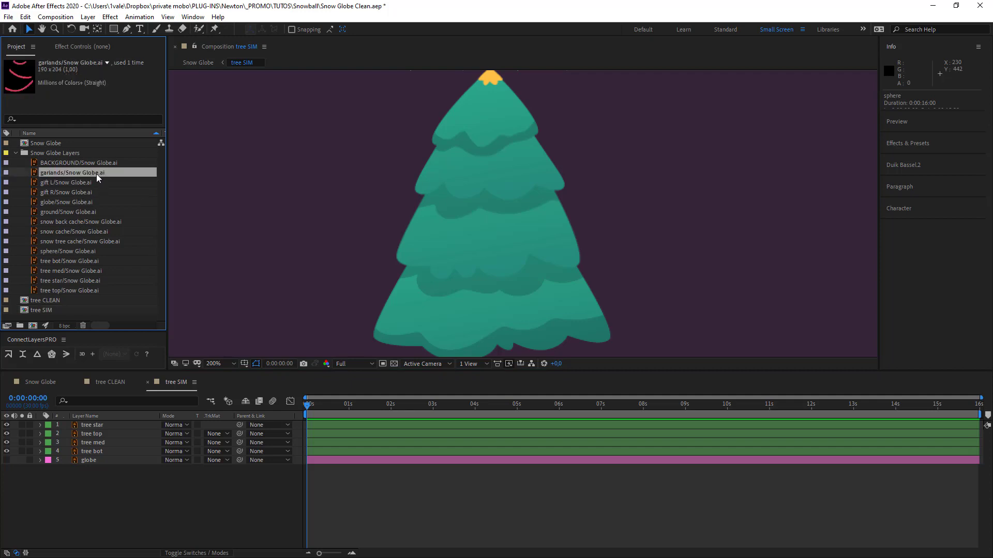
left_click(76, 202)
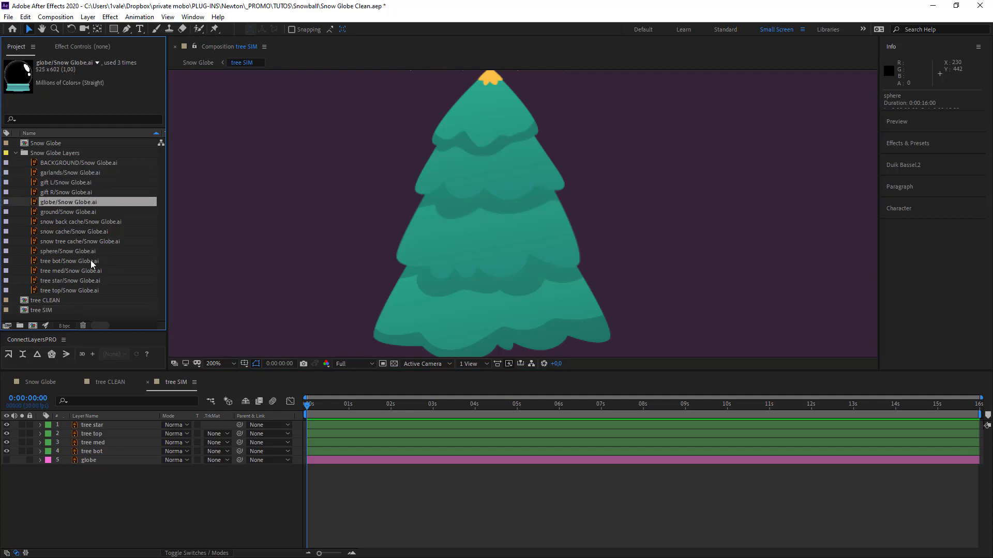
left_click_drag(82, 254, 427, 288)
key("h")
scroll(349, 286, "up", 2)
scroll(351, 287, "down", 1)
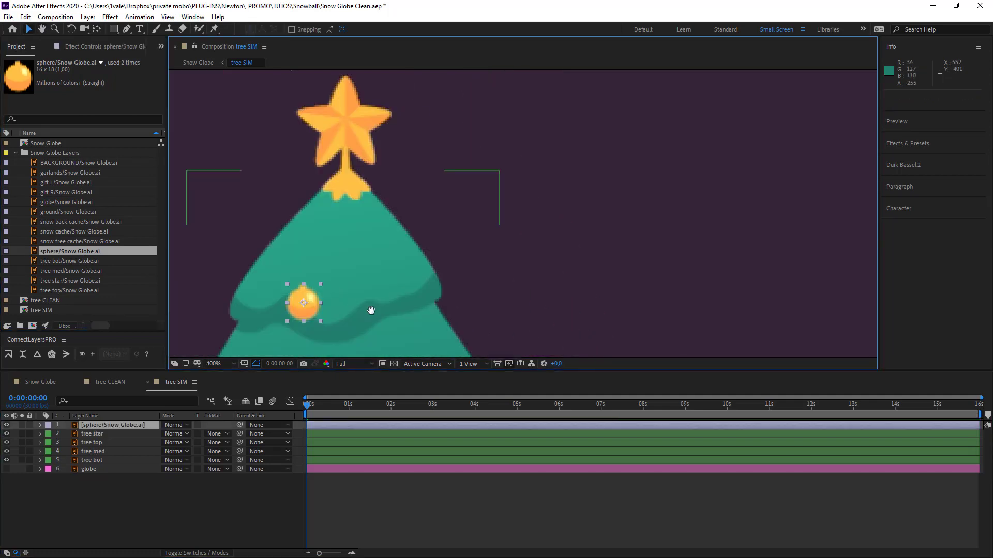
left_click_drag(370, 310, 408, 181)
key("v")
key("comma")
key("comma")
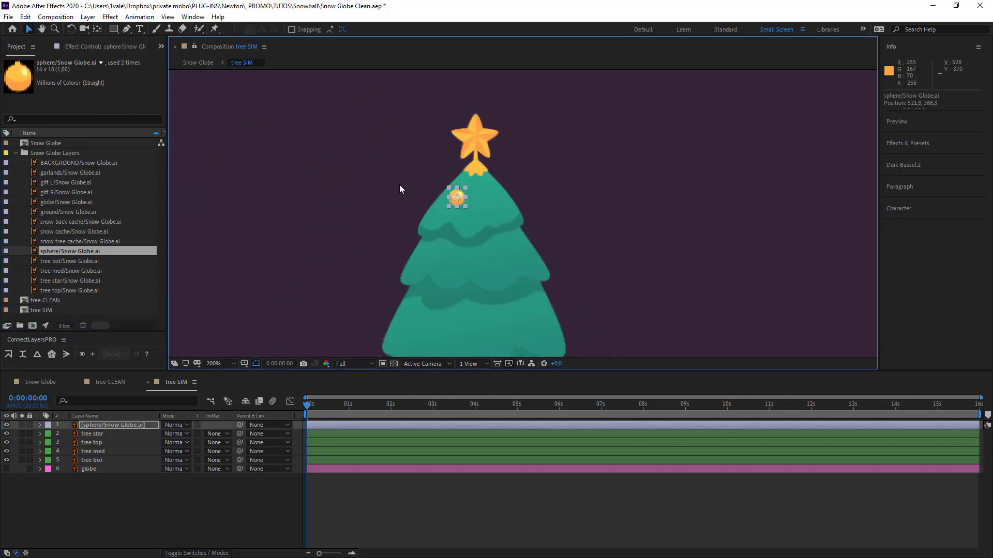
- Duplicate the sphere ornament and spread the copies over all four tiers of the tree, making twelve ornaments in total
left_click_drag(460, 199, 514, 258)
key("ctrl+d")
key("ctrl+d")
key("ctrl+d")
key("ctrl+d")
key("ctrl+d")
left_click_drag(418, 331, 412, 325)
key("ctrl+d")
left_click_drag(412, 326, 451, 259)
key("ctrl+d")
left_click_drag(451, 259, 527, 239)
key("ctrl+d")
key("ctrl+d")
left_click_drag(527, 238, 444, 332)
key("ctrl+d")
key("ctrl+d")
left_click_drag(444, 331, 547, 319)
left_click_drag(311, 406, 259, 446)
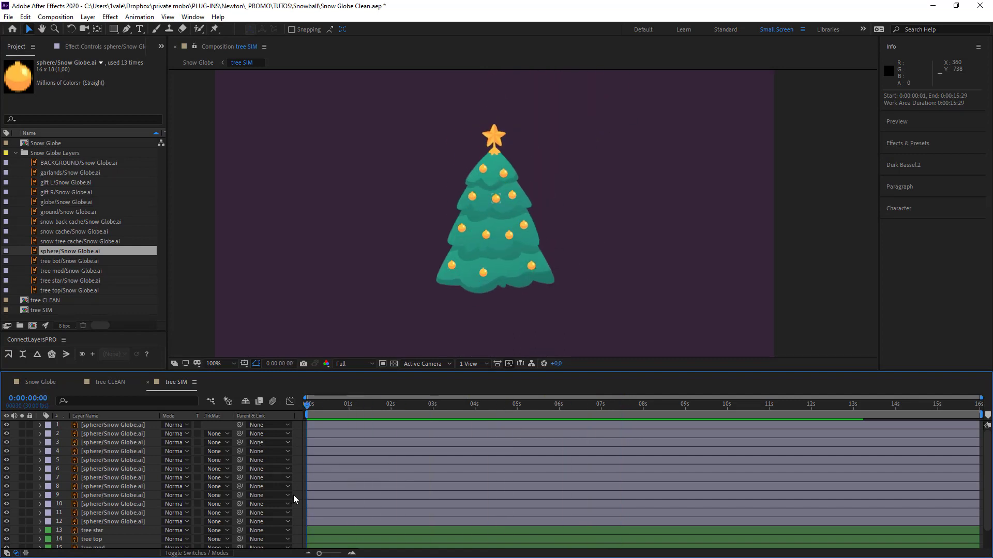
scroll(498, 170, "up", 1)
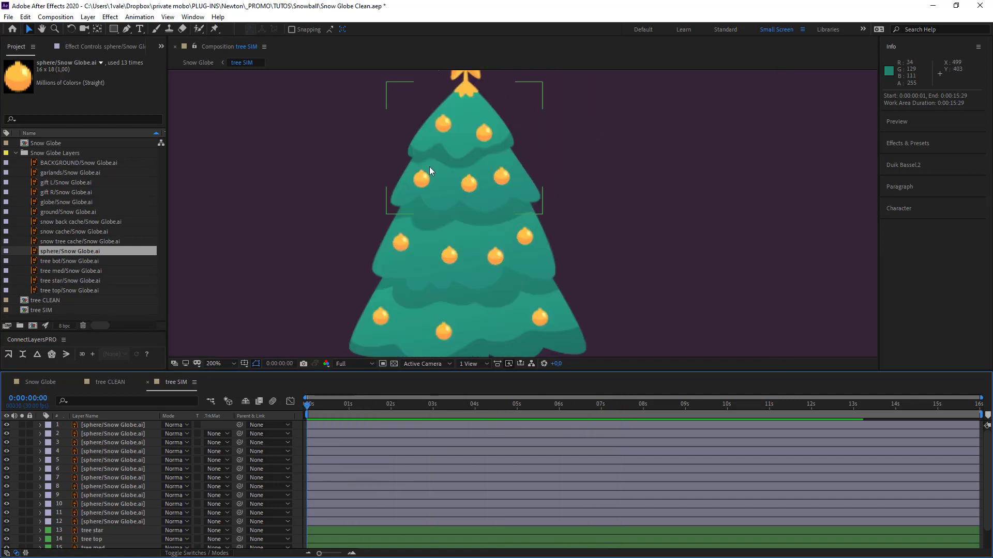
left_click(443, 125)
scroll(496, 235, "down", 1)
left_click(422, 265)
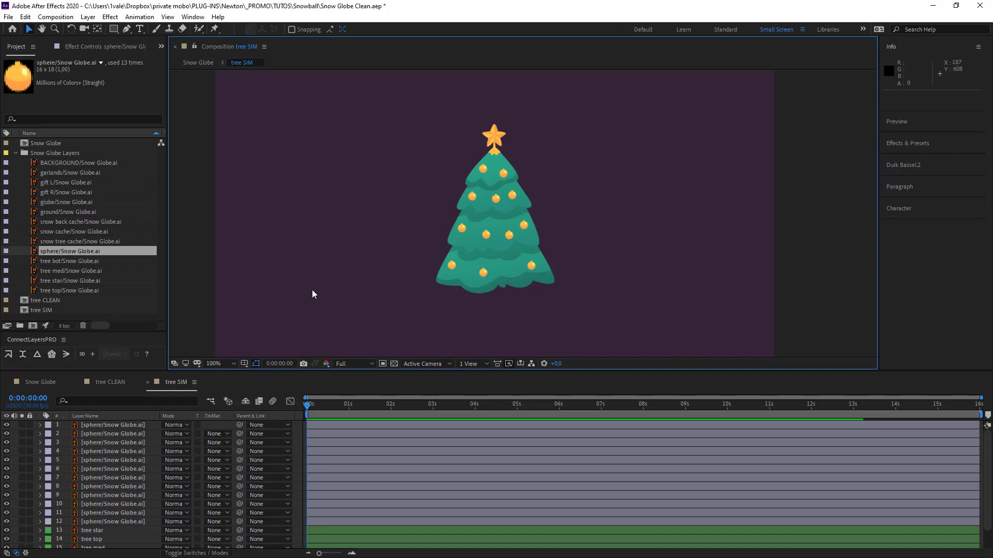
- Open the composition in Newton 3, preview the physics simulation and rewind it to the start
left_click(55, 17)
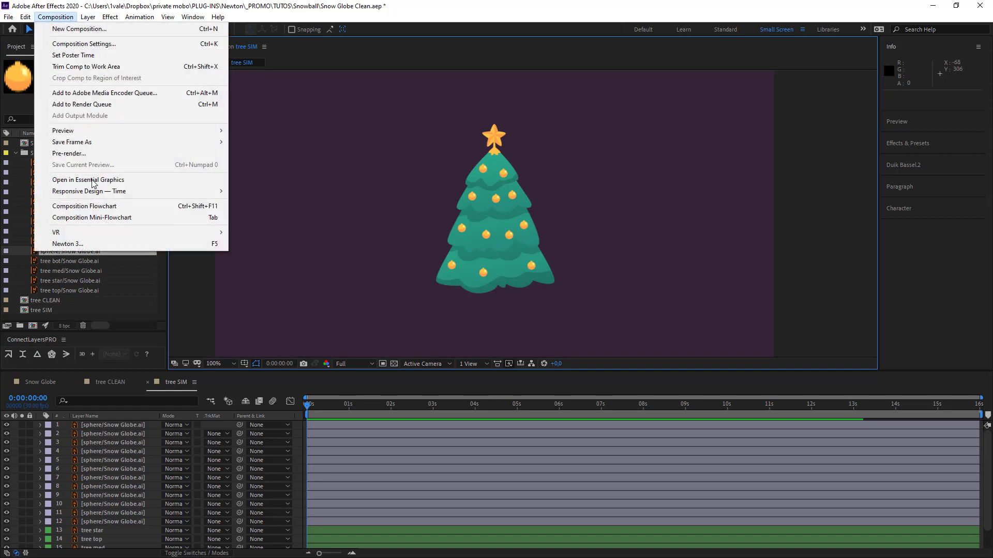
left_click(117, 244)
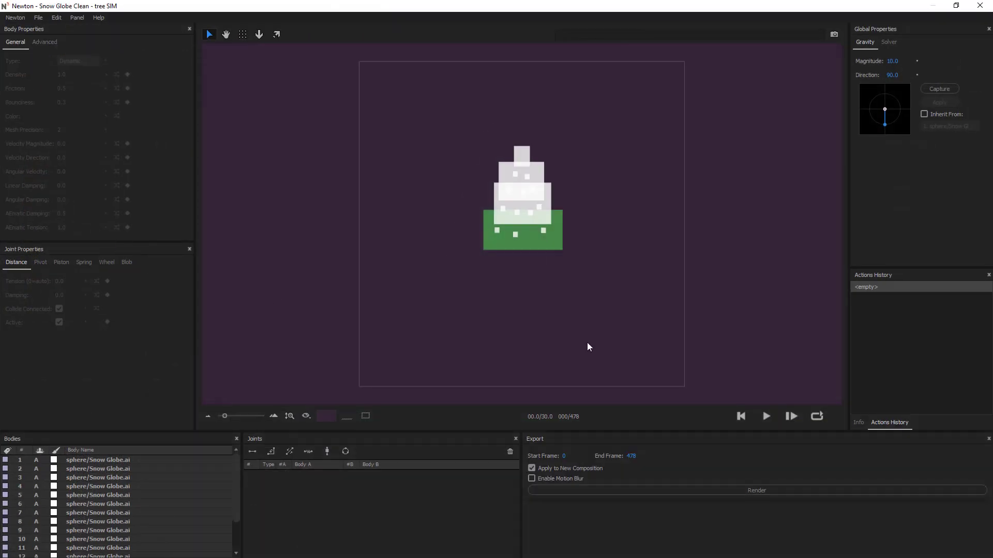
left_click(765, 420)
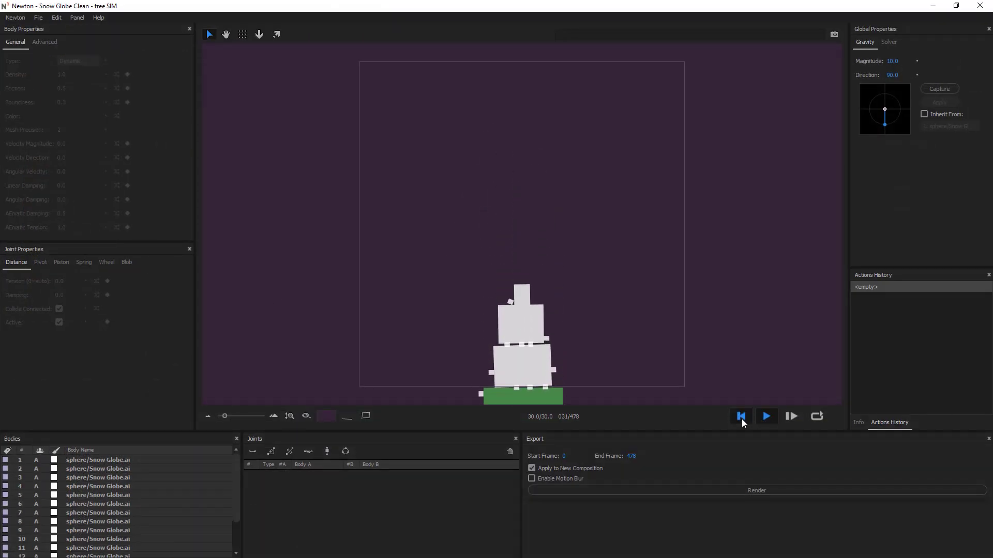
left_click(742, 418)
- Colour the star body and the top and middle tree bodies dark olive
scroll(594, 213, "up", 4)
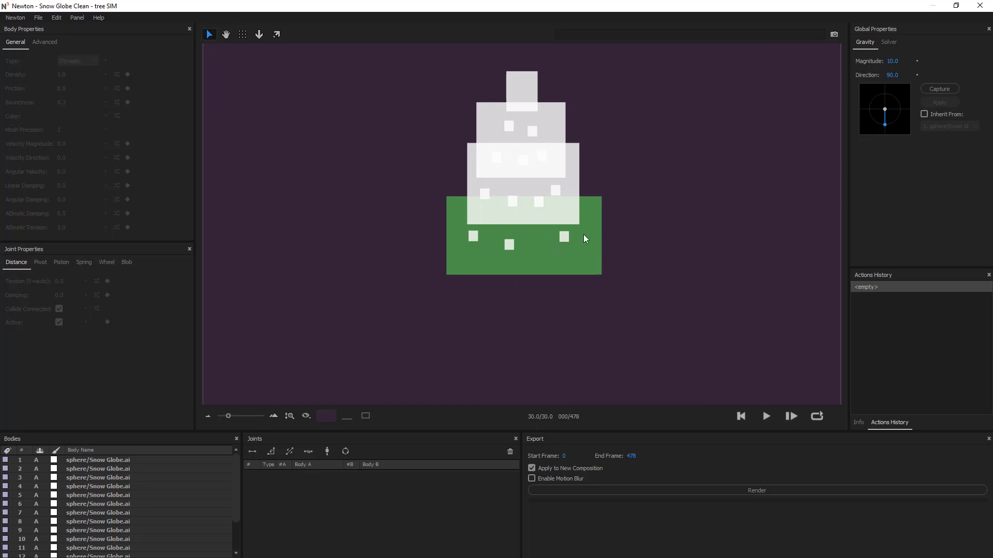
left_click(570, 185)
left_click(675, 219)
left_click(578, 203)
left_click(579, 156)
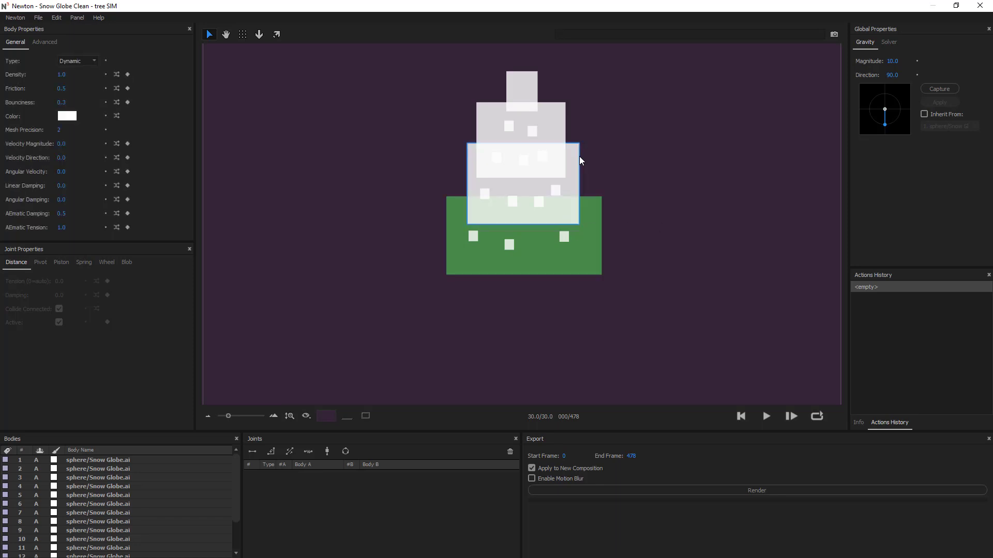
left_click(563, 132, "shift")
left_click(537, 86, "shift")
left_click(73, 117)
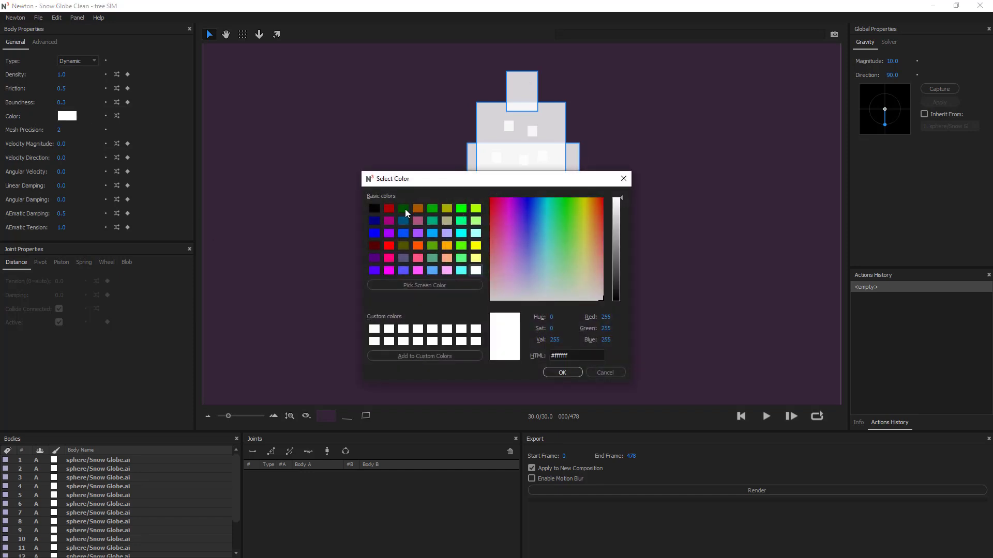
left_click(403, 246)
left_click(562, 372)
- Recolour all four tree bodies, including the bottom tier and the star, dark green
left_click(590, 239)
left_click(573, 156)
left_click(588, 227)
left_click(562, 129, "shift")
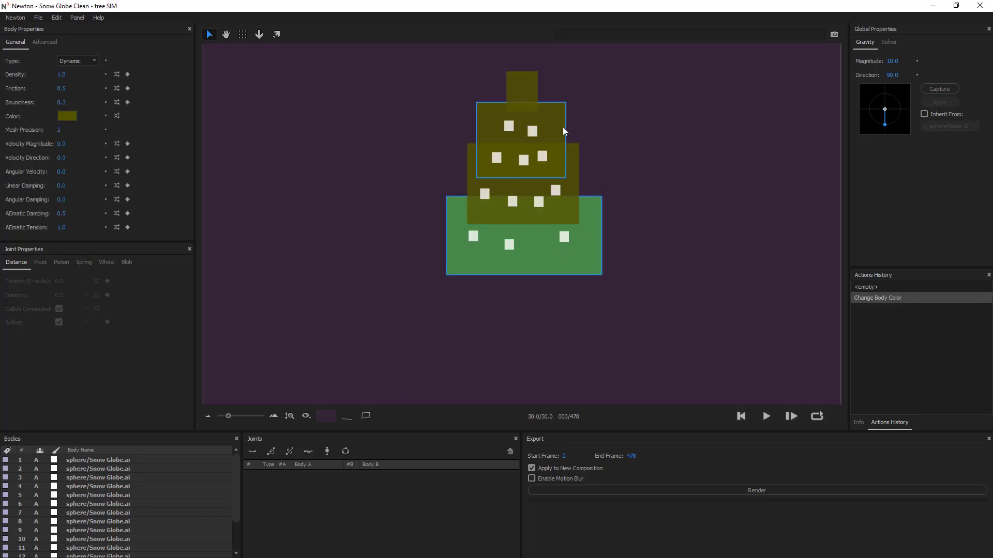
left_click(572, 155, "shift")
left_click(533, 88, "shift")
left_click(72, 117)
left_click(431, 211)
left_click(562, 372)
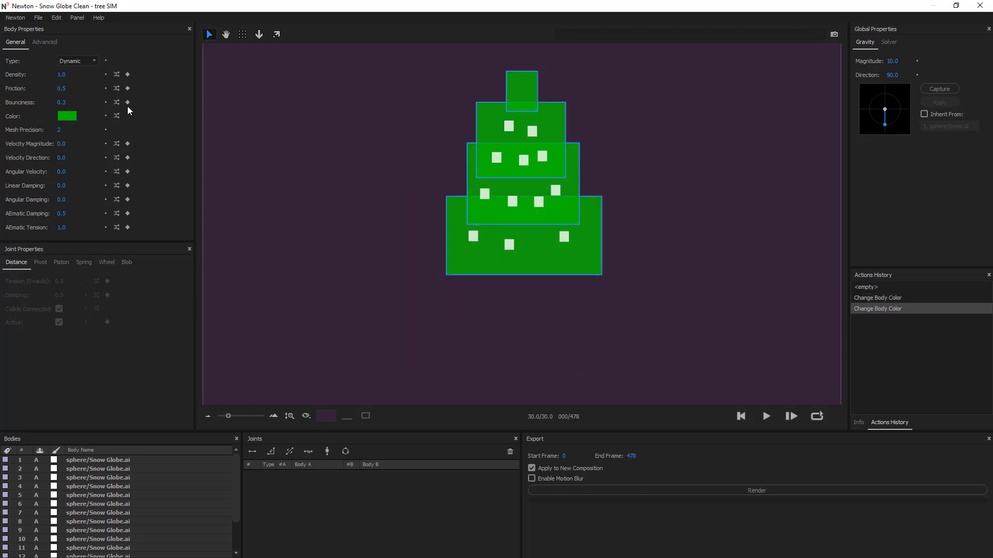
left_click(72, 117)
left_click(407, 211)
left_click(556, 371)
left_click(674, 216)
- Select all twelve sphere bodies and set their colour to orange
scroll(671, 221, "up", 3)
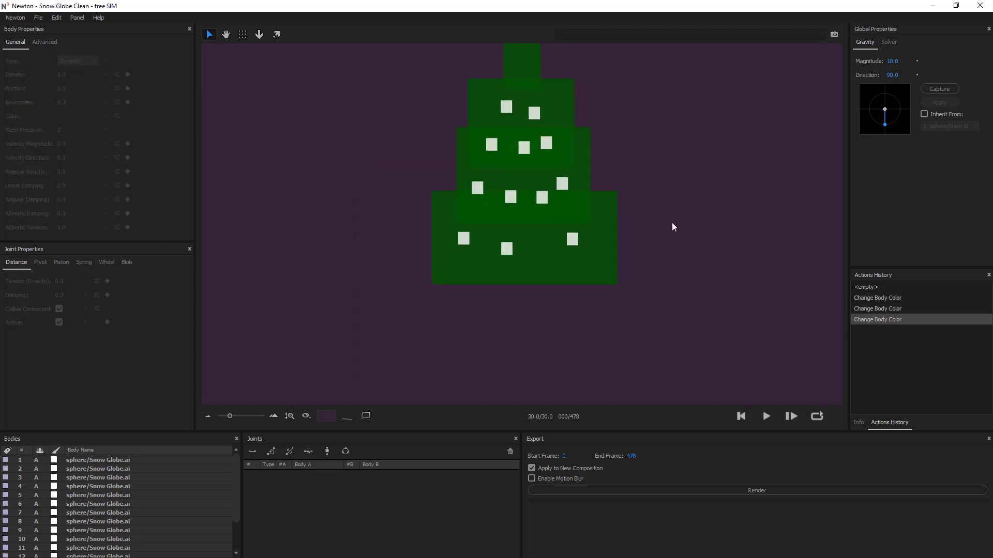
left_click(106, 487)
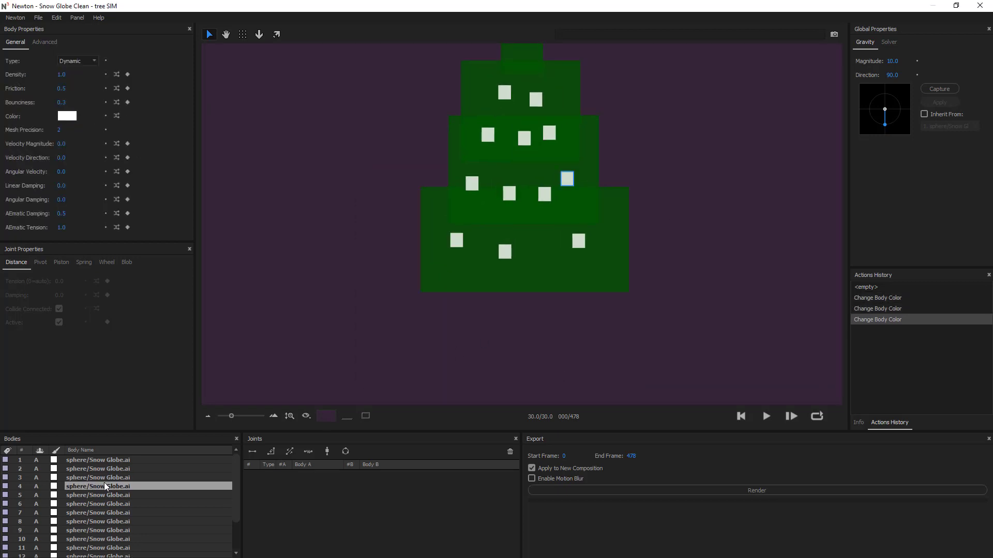
key("ctrl+a")
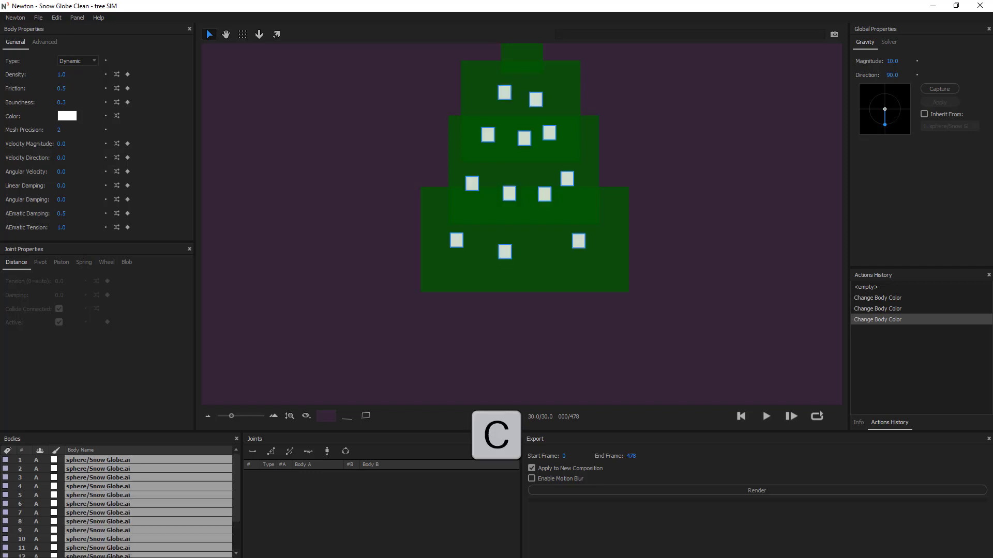
left_click(73, 118)
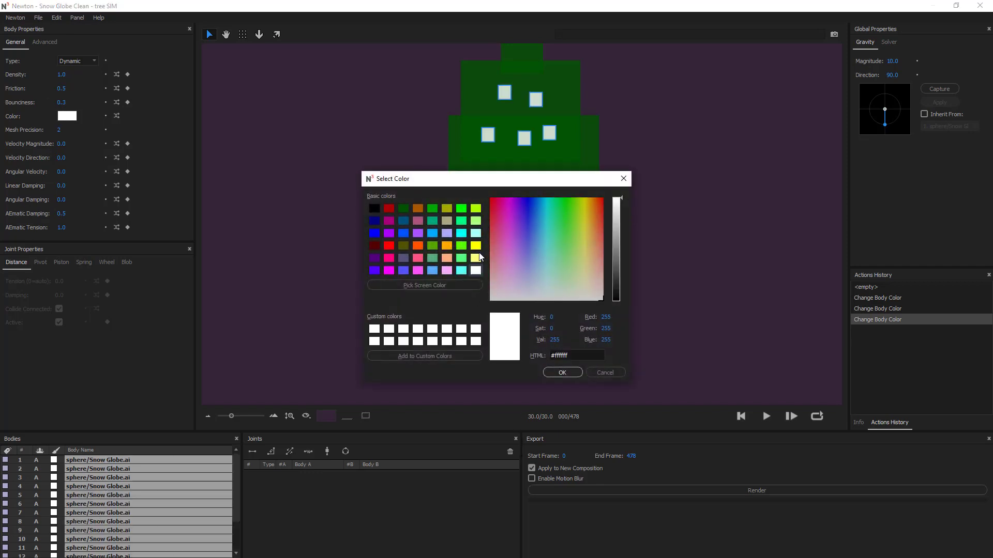
left_click_drag(578, 227, 591, 201)
left_click(568, 373)
left_click(687, 310)
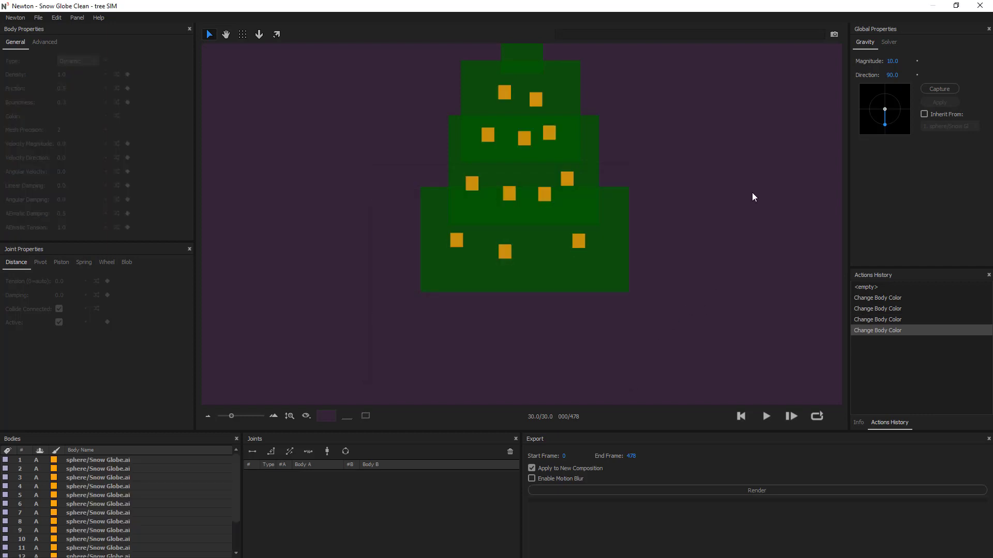
- Select the four green tree bodies and set their type to Kinematic
key("h")
left_click_drag(753, 195, 671, 299)
key("v")
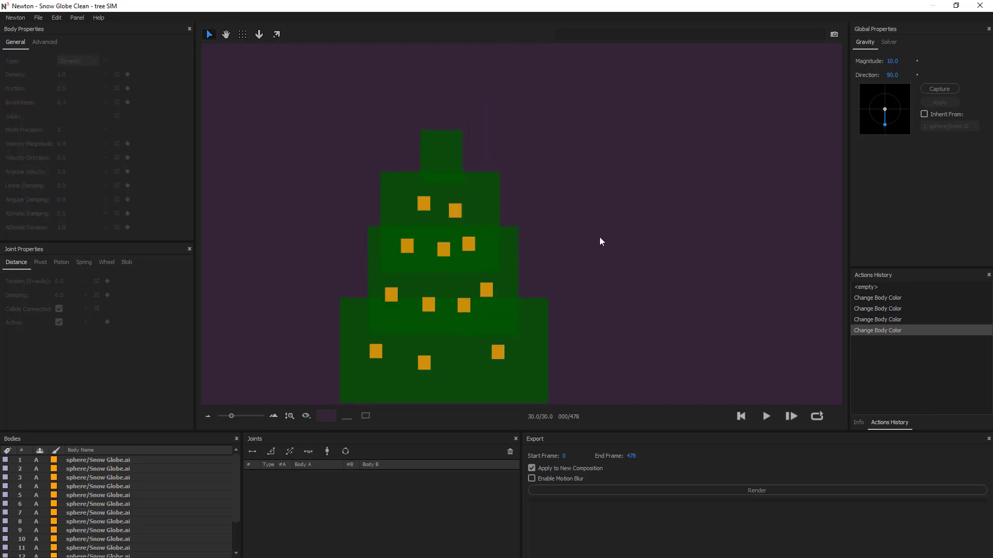
key("space")
left_click_drag(614, 247, 636, 185)
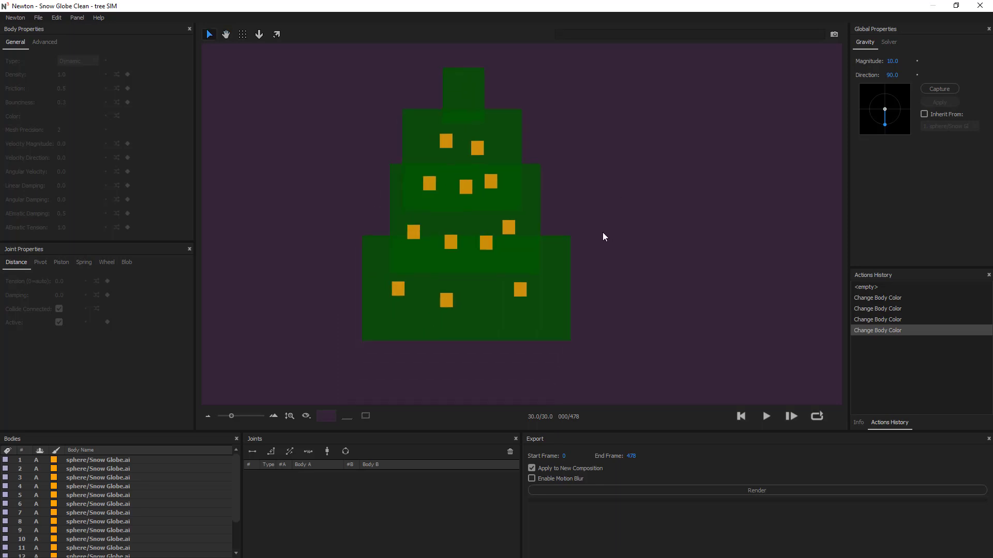
left_click(523, 287)
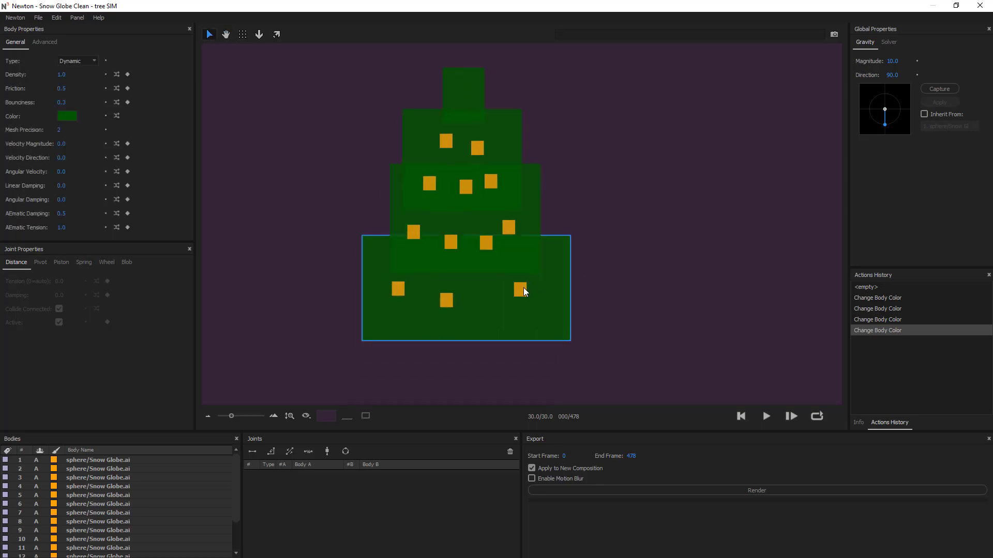
left_click(623, 343)
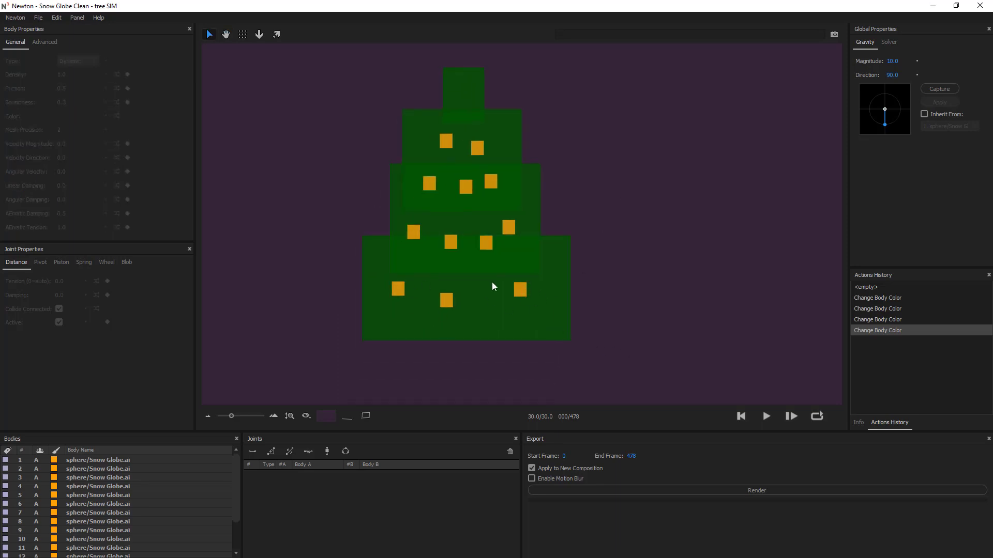
left_click(394, 328)
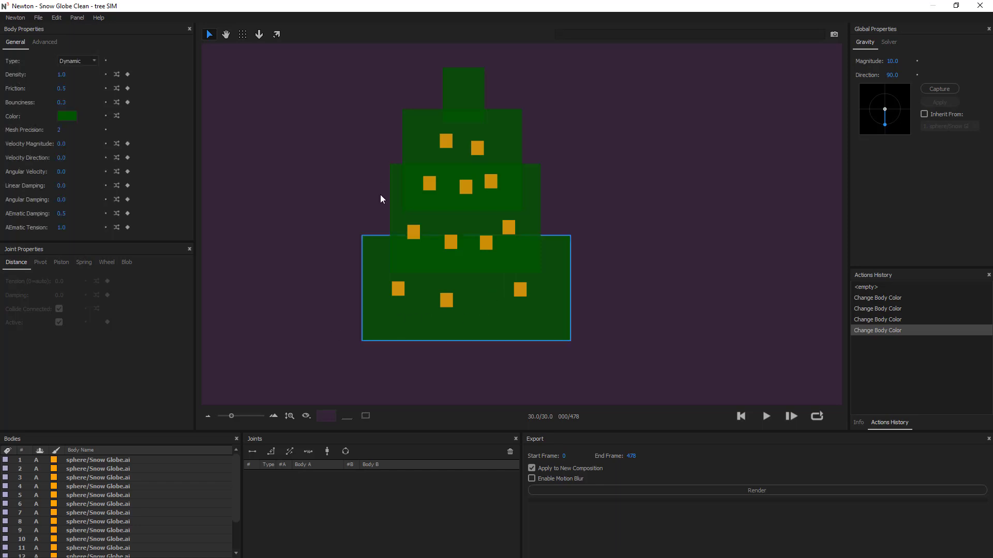
key("ctrl+a")
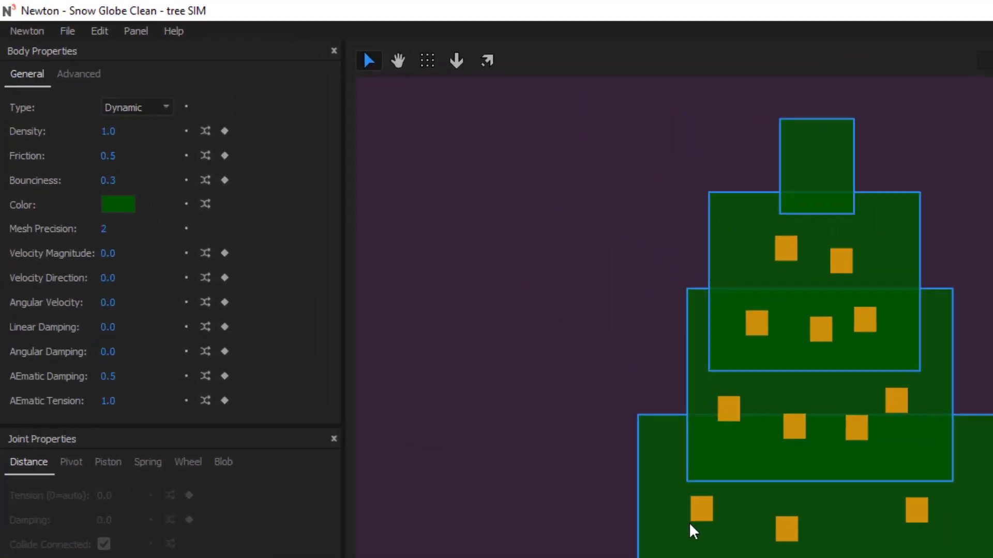
left_click(185, 137)
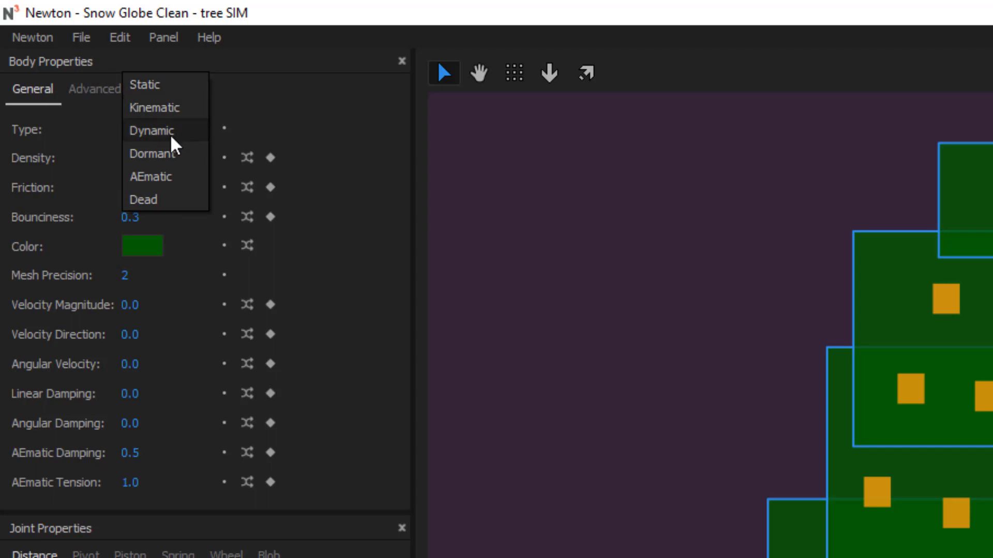
left_click(173, 109)
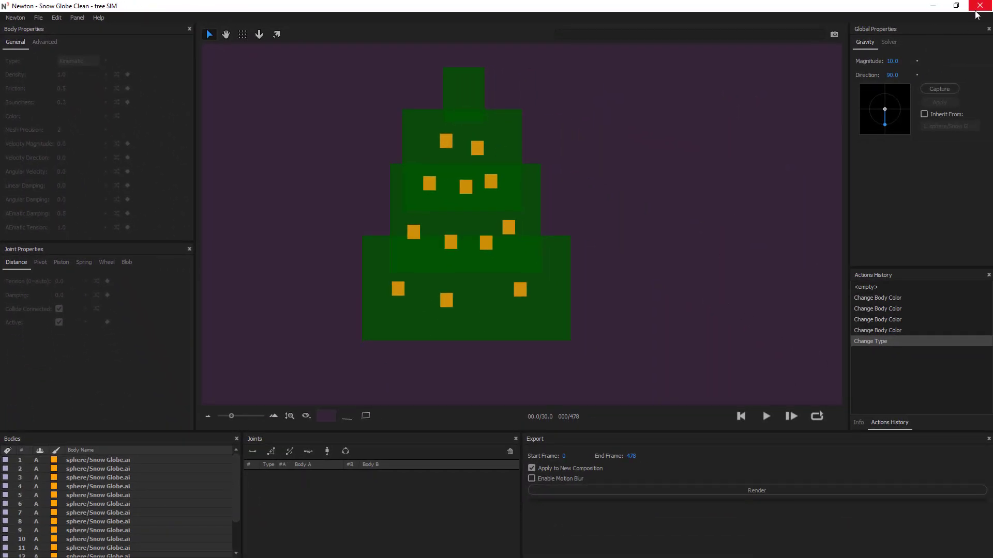
- Close Newton and add Position keyframes at 0:00:15:29 to the tree star, tree top, tree med and tree bot layers
left_click(976, 11)
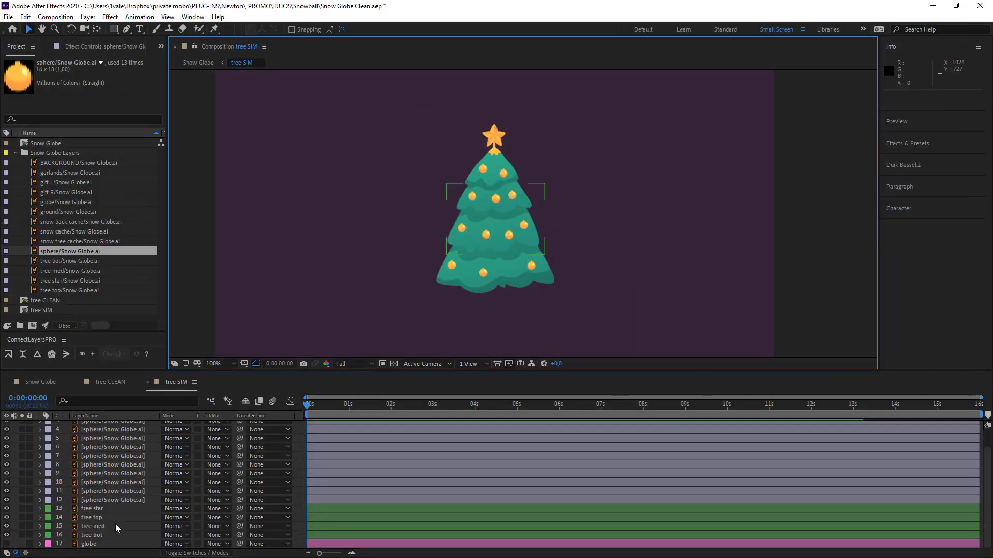
left_click(92, 510)
left_click(99, 529, "shift")
left_click(99, 534, "shift")
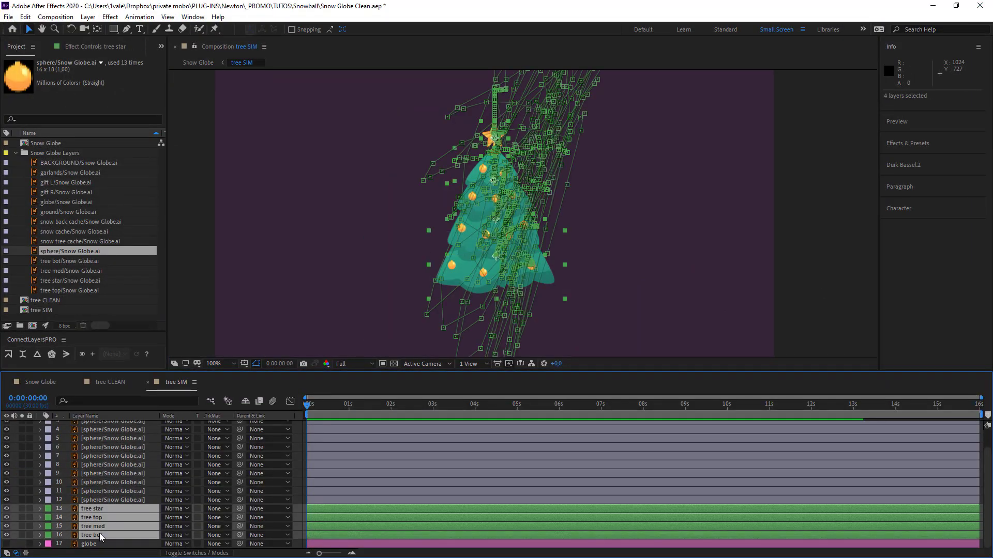
key("u")
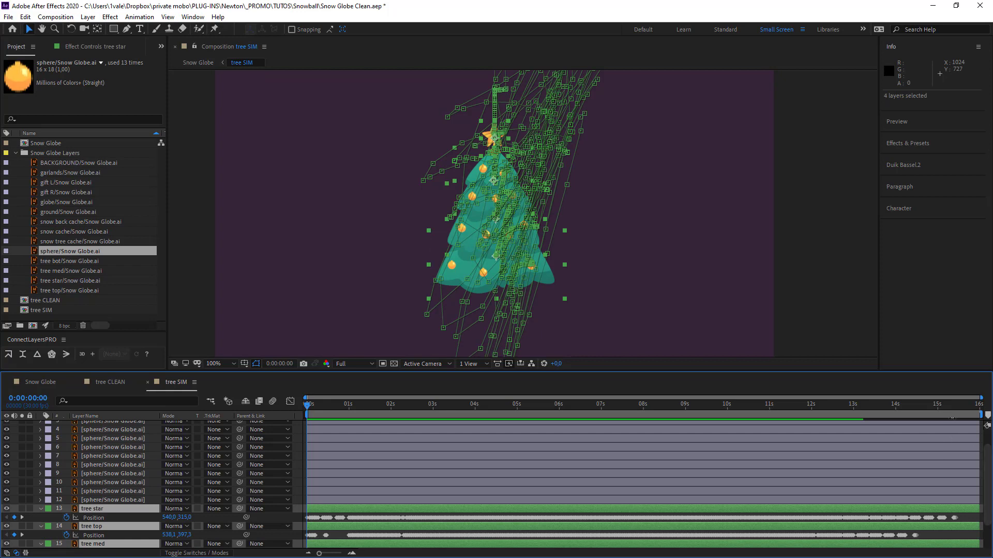
scroll(959, 495, "down", 2)
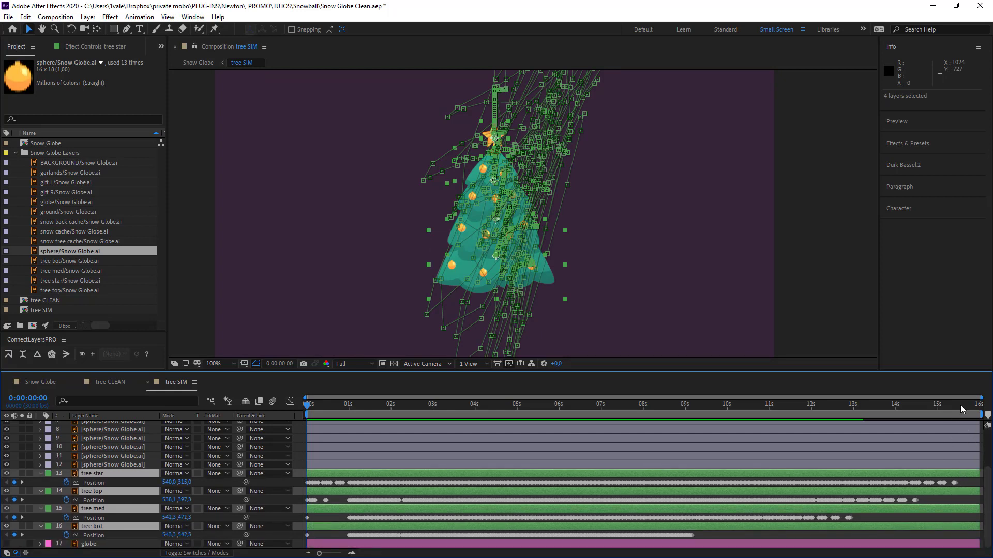
left_click_drag(961, 410, 979, 406)
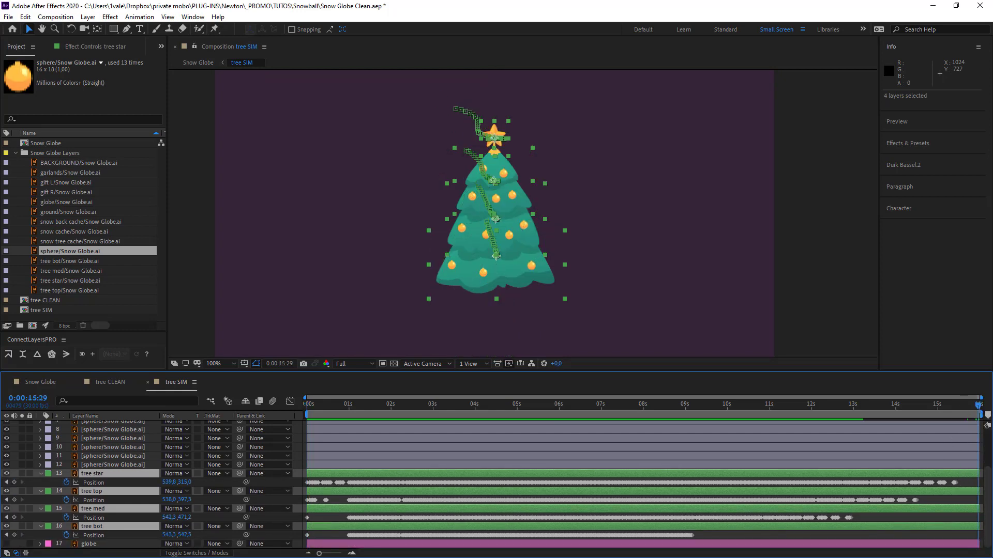
left_click(14, 483)
left_click(914, 520)
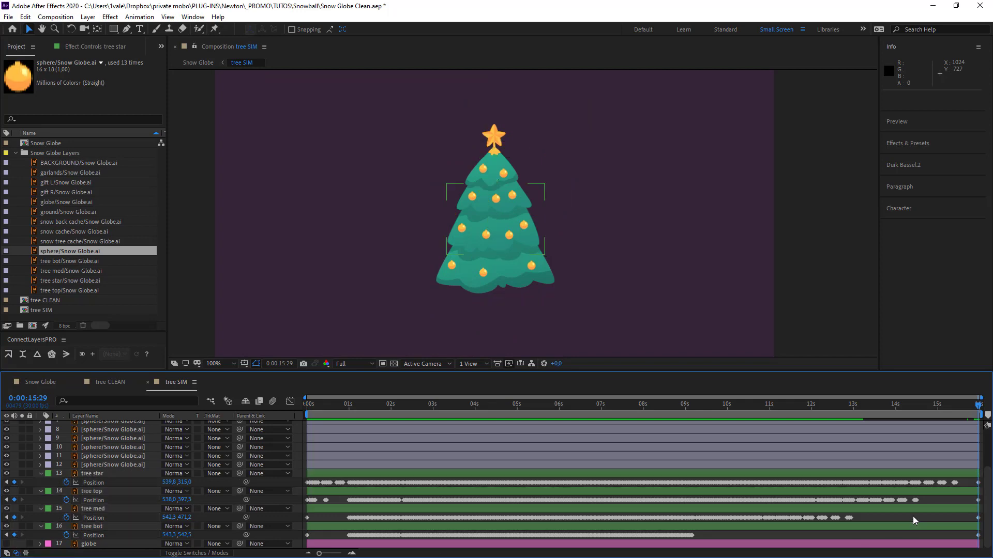
- Add Rotation keyframes at 0:00:15:29 to the tree star, tree top, tree med and tree bot layers
left_click(83, 483)
left_click(96, 475)
left_click(96, 528, "shift")
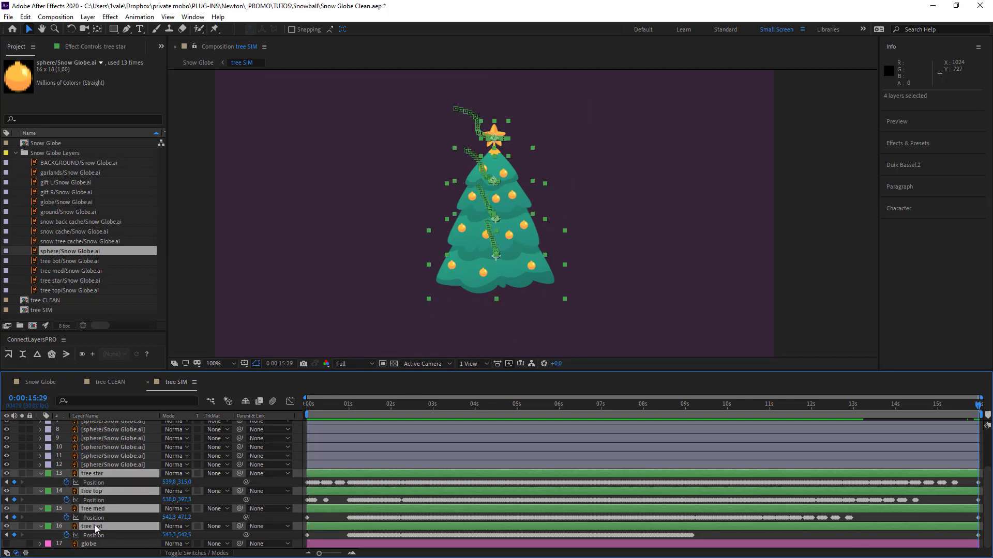
key("r")
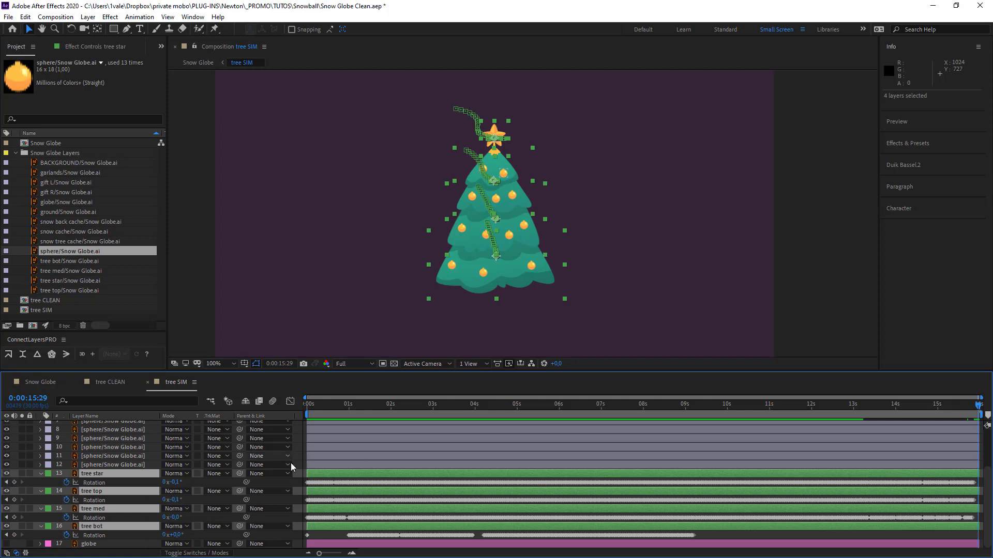
left_click(14, 482)
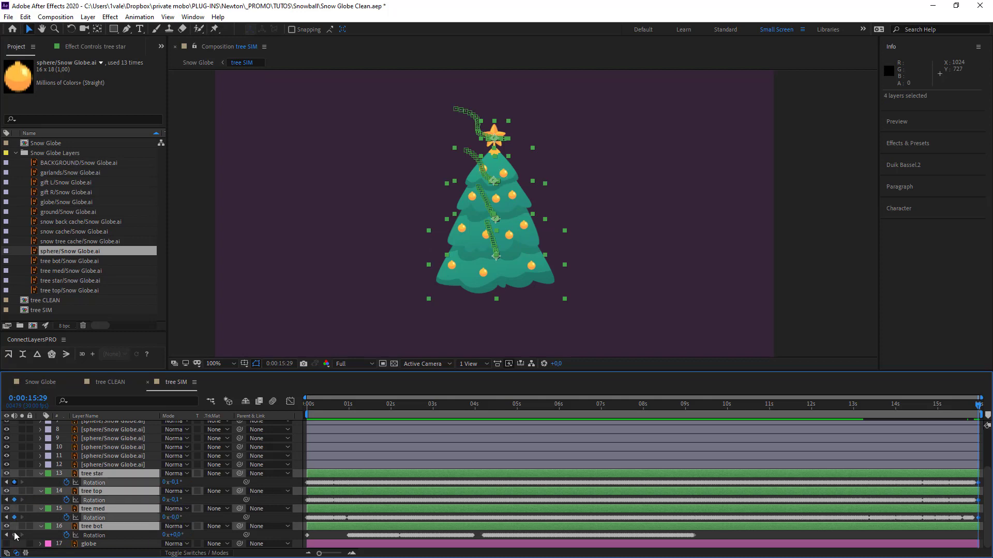
left_click(364, 506)
left_click(826, 538)
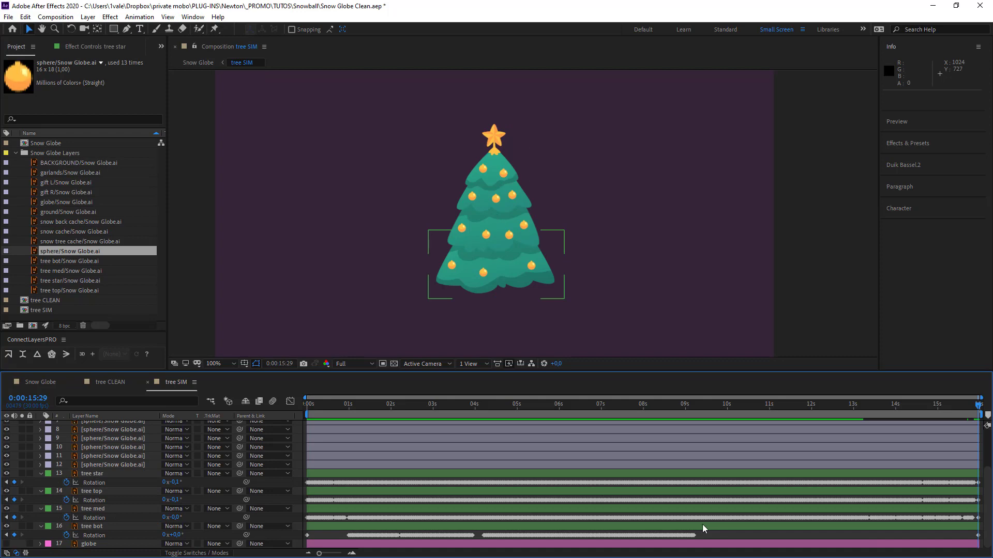
- Reopen the tree SIM composition in Newton, preview the simulation and rewind it to the start
scroll(395, 450, "up", 3)
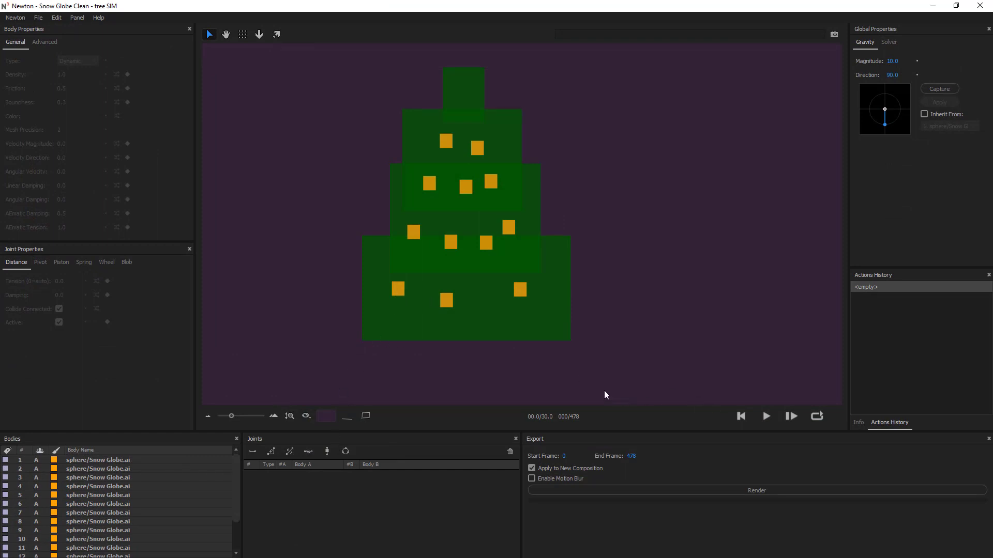
left_click(553, 329)
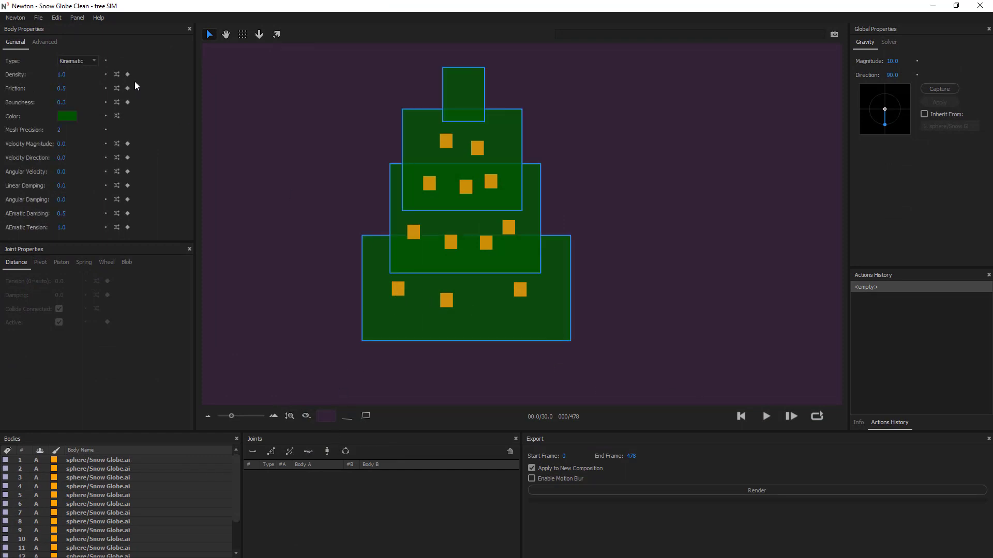
left_click(767, 418)
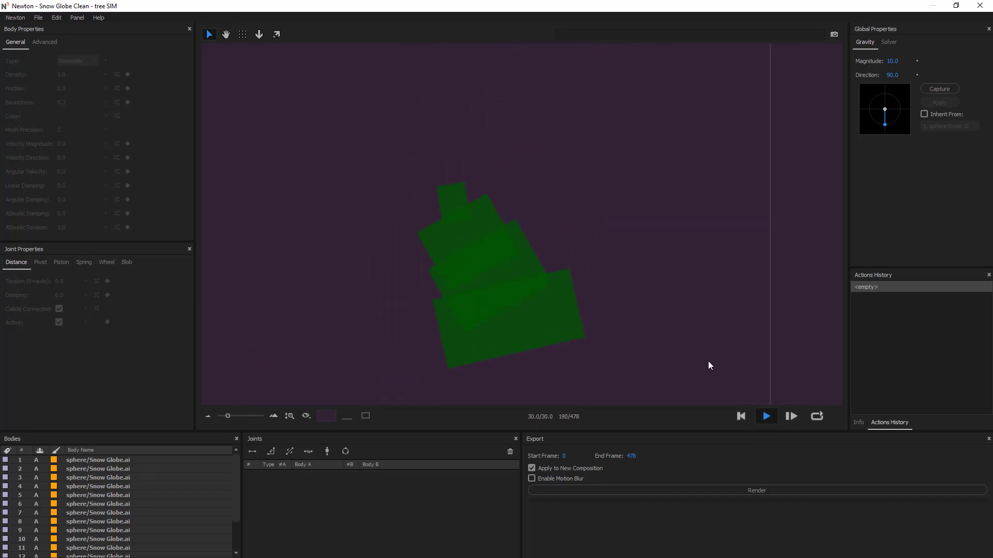
left_click(739, 418)
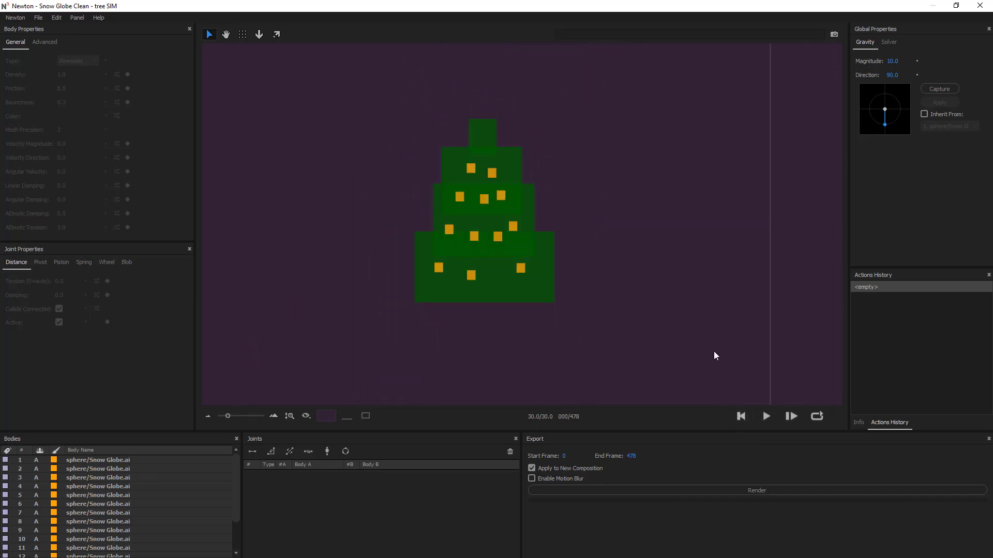
- Connect sphere body 1 to the bottom tree body with a pivot joint
left_click(522, 270)
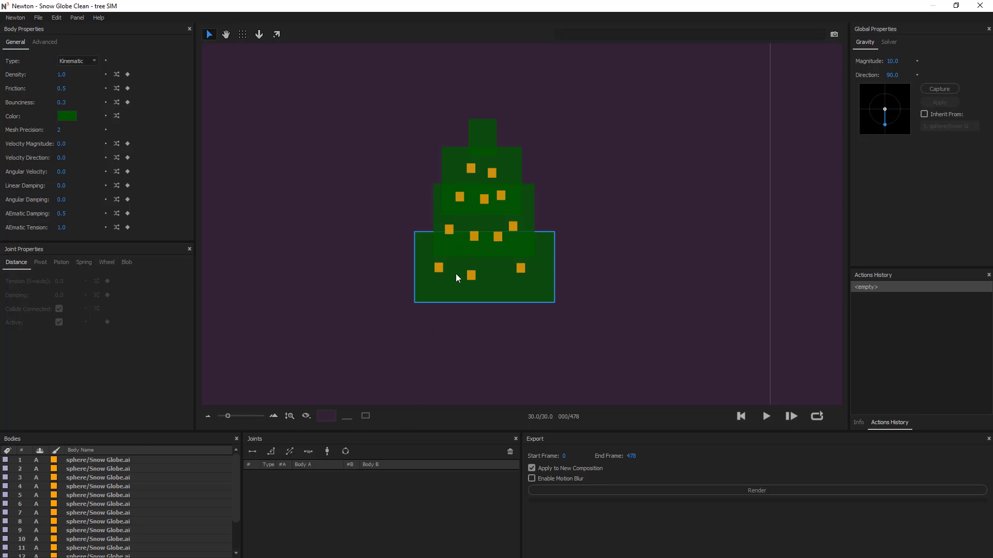
scroll(458, 274, "up", 3)
left_click(326, 290)
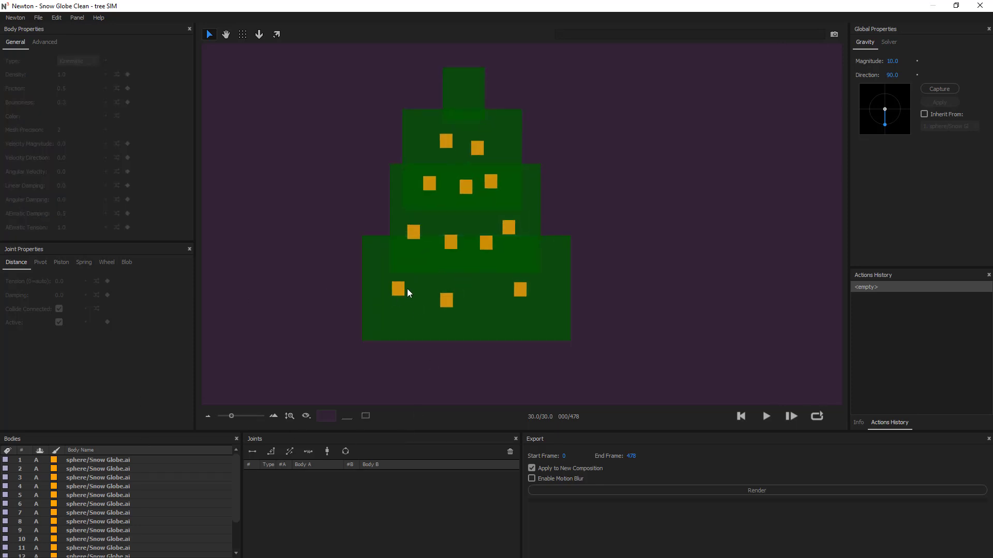
left_click(402, 292)
left_click(140, 460)
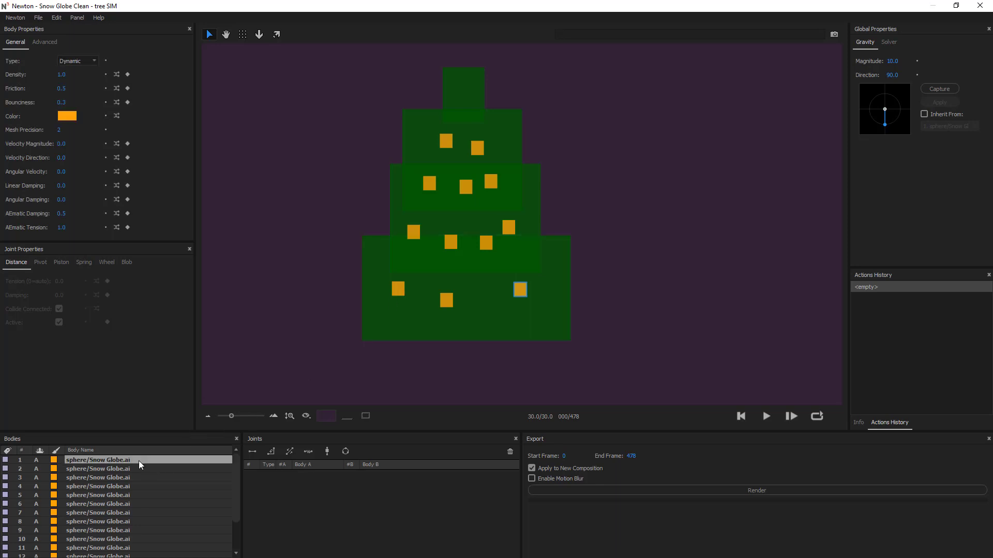
left_click(539, 325)
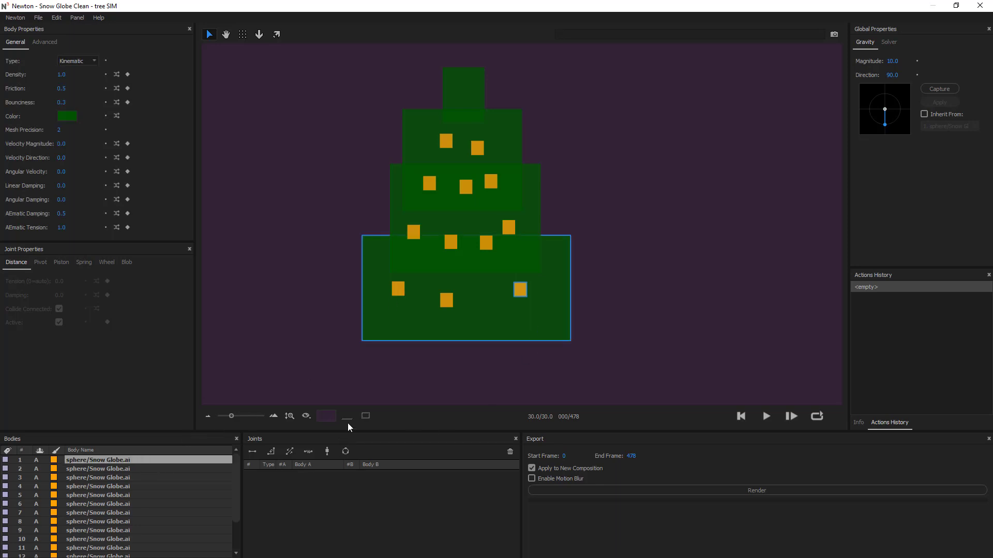
left_click(271, 452)
- Connect sphere bodies 2 and 3 to the bottom tree body, each with its own pivot joint
left_click(107, 470)
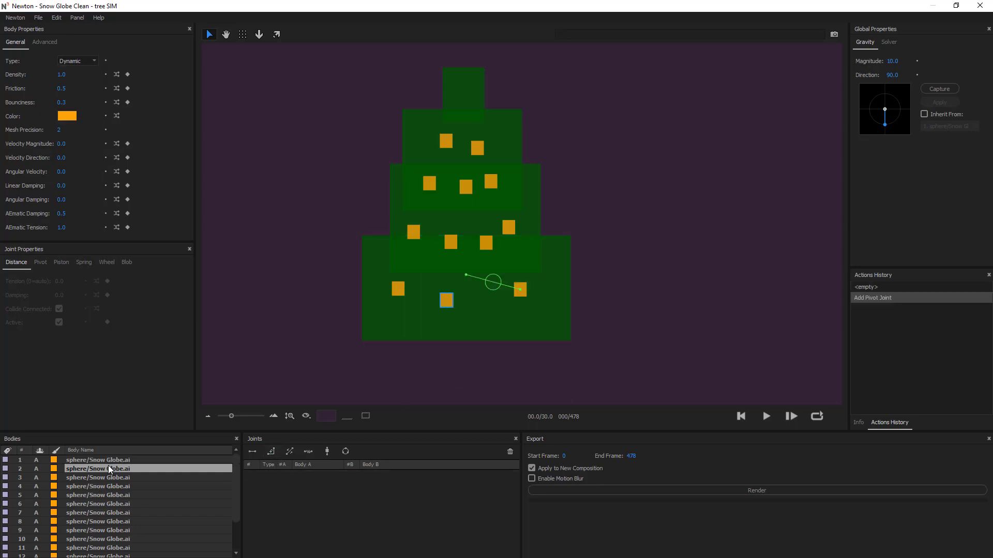
left_click(377, 326, "shift")
left_click(272, 452)
left_click(122, 477)
left_click(377, 326, "shift")
left_click(271, 452)
- Connect sphere bodies 4 and 5 to the tree med body with separate pivot joints
left_click(411, 237)
left_click(378, 282, "shift")
left_click(131, 493)
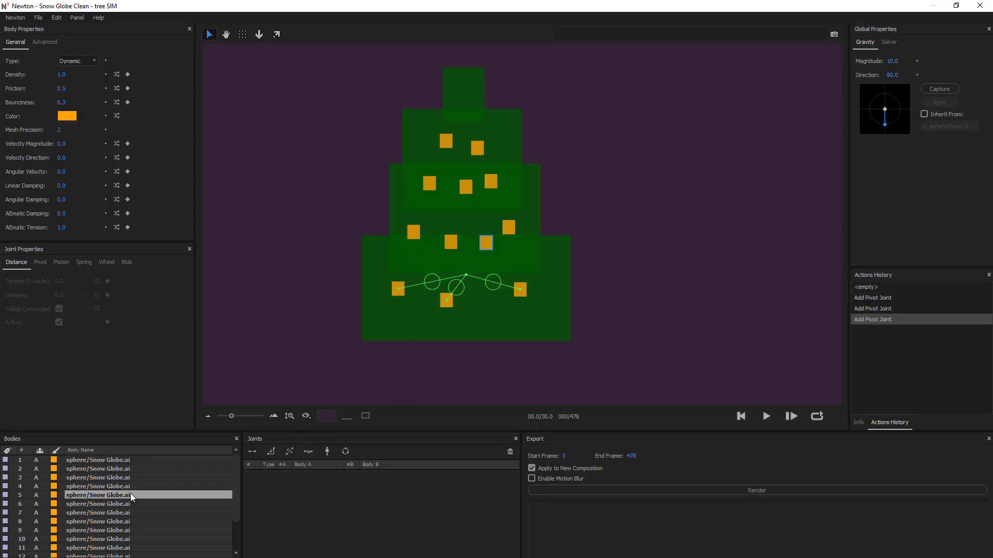
left_click(130, 487)
left_click(397, 227, "shift")
left_click(270, 452)
left_click(136, 494)
left_click(396, 240, "shift")
left_click(271, 452)
- Add pivot joints linking sphere bodies 6 and 7 to the tree med body
left_click(141, 504)
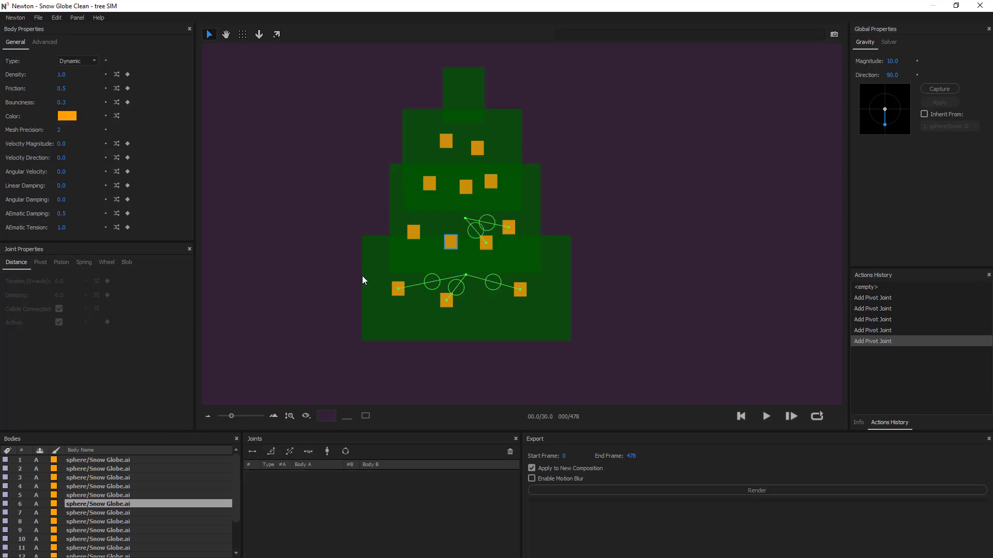
left_click(395, 242, "shift")
left_click(271, 452)
left_click(147, 512)
left_click(407, 256, "shift")
left_click(271, 452)
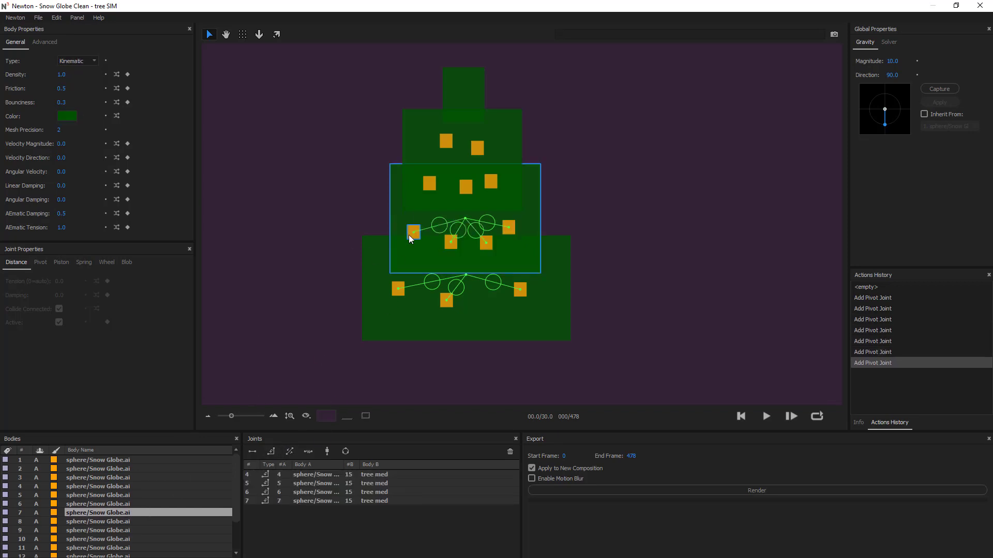
- Add pivot joints linking sphere bodies 8, 9 and 10 to the tree med body
left_click(119, 522)
left_click(112, 530)
left_click(115, 521)
left_click(395, 194, "shift")
left_click(271, 452)
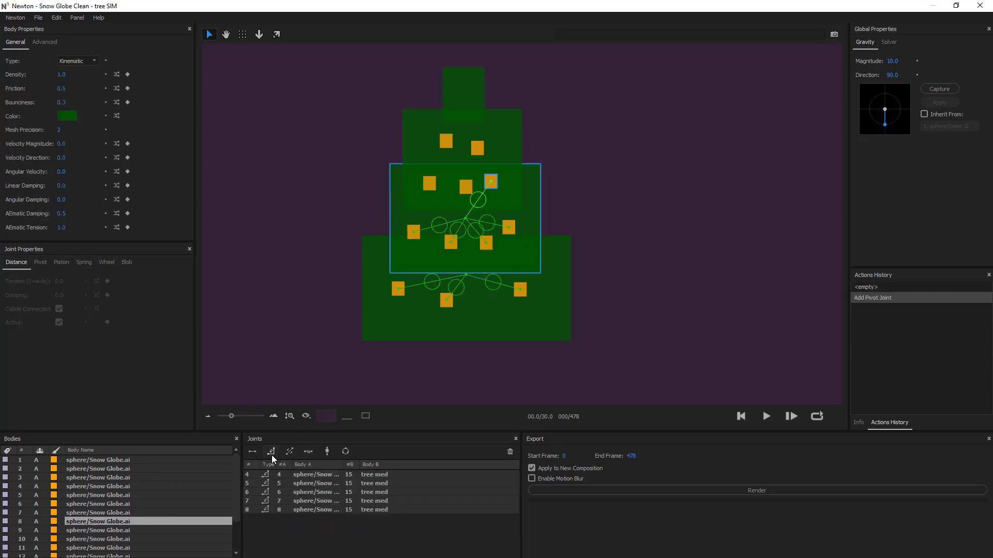
left_click(140, 530)
left_click(396, 227, "shift")
left_click(270, 452)
left_click(157, 539)
left_click(396, 223, "shift")
left_click(271, 452)
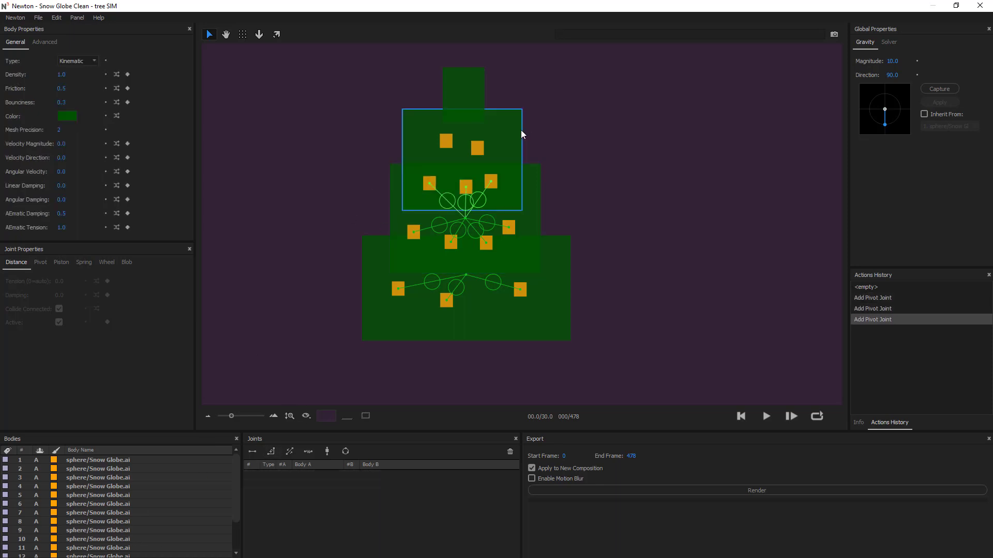
- Connect sphere bodies 11 and 12 to the tree top body with separate pivot joints
scroll(117, 488, "down", 2)
left_click(119, 510)
left_click(421, 117, "shift")
left_click(271, 452)
left_click(127, 519)
left_click(387, 74)
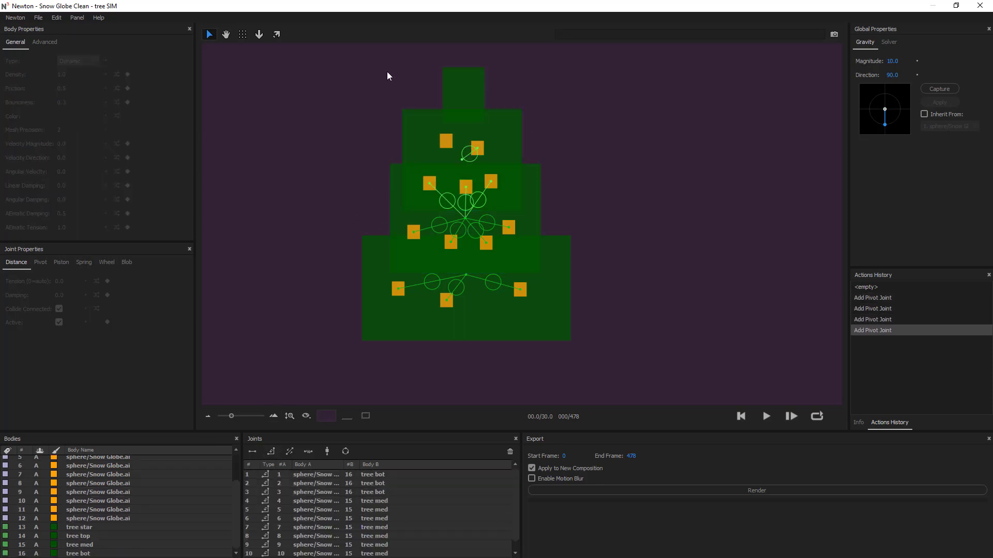
left_click(126, 519)
left_click(419, 114, "shift")
left_click(271, 452)
left_click(297, 251)
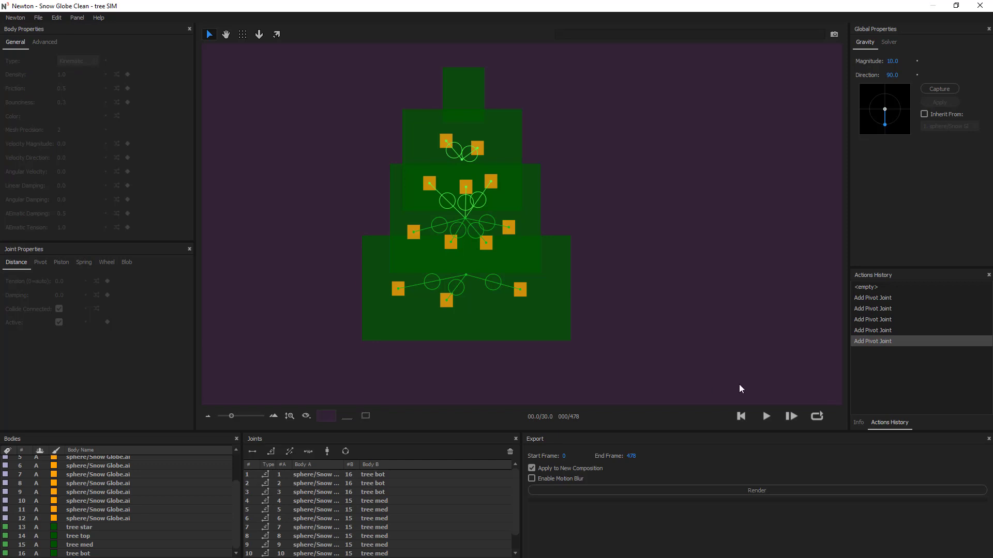
- Disable Collide Connected on all twelve pivot joints and preview the simulation, rewinding it to the start
left_click(311, 510)
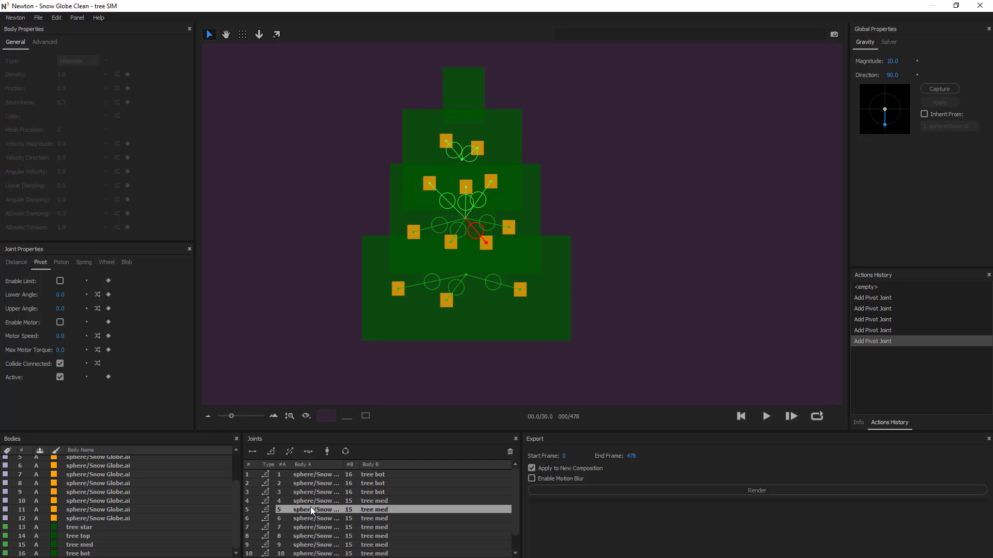
key("ctrl+a")
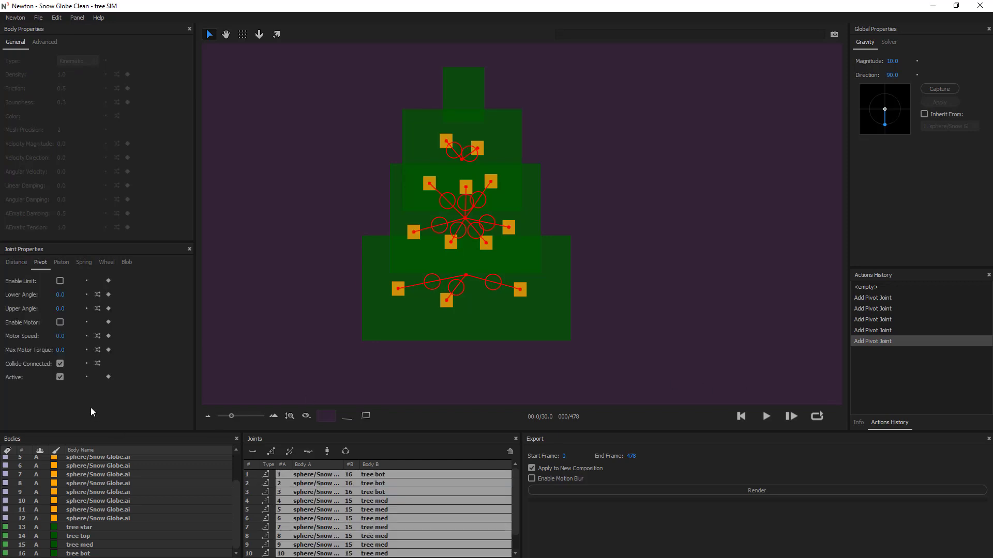
left_click(60, 364)
left_click(638, 317)
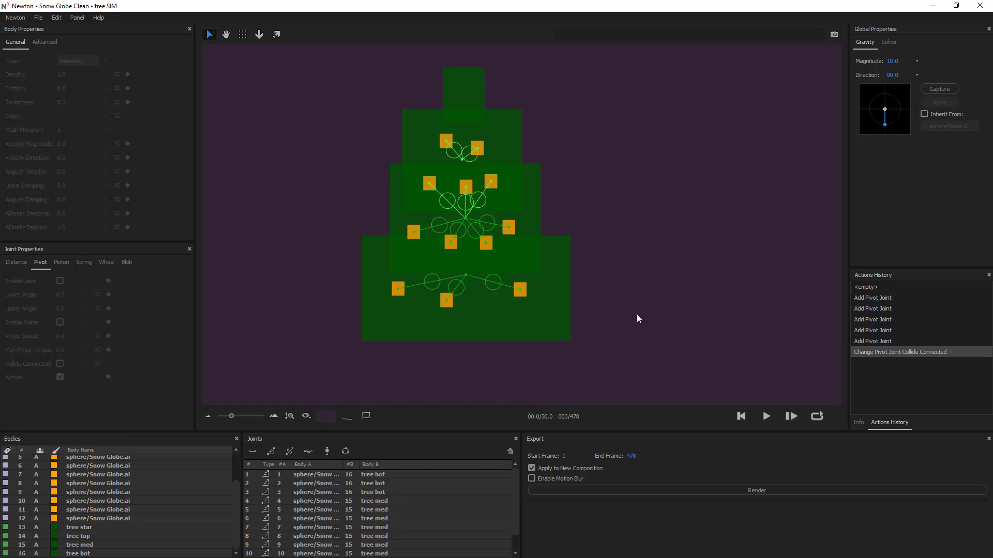
left_click(765, 417)
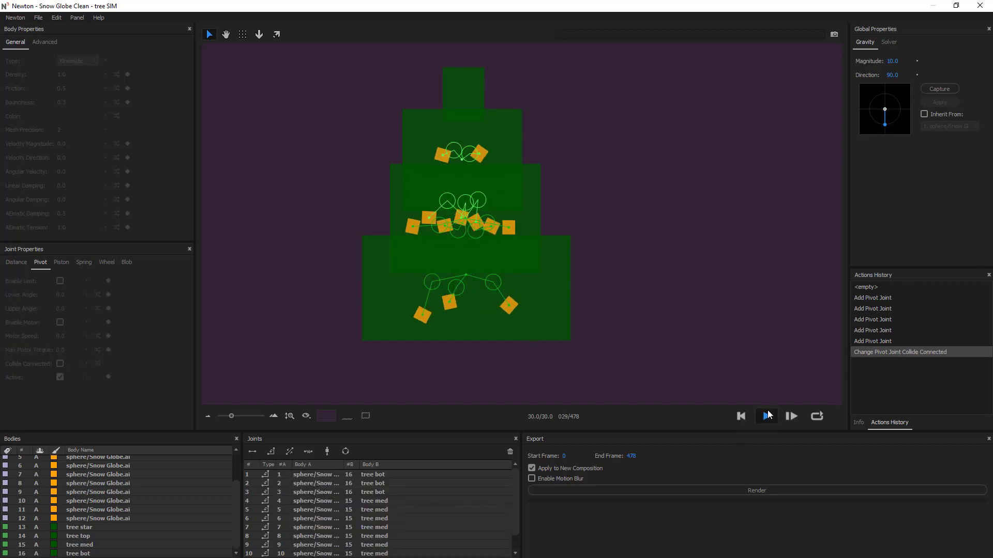
left_click(741, 416)
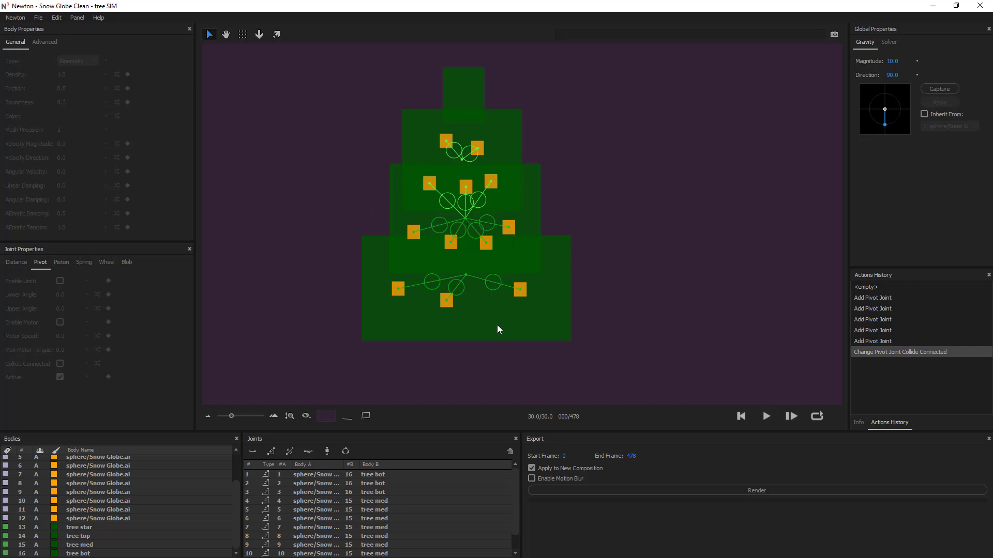
- Move the pivot joint anchors of the three ornaments on the bottom tier to the top edge of each ornament
left_click(321, 476)
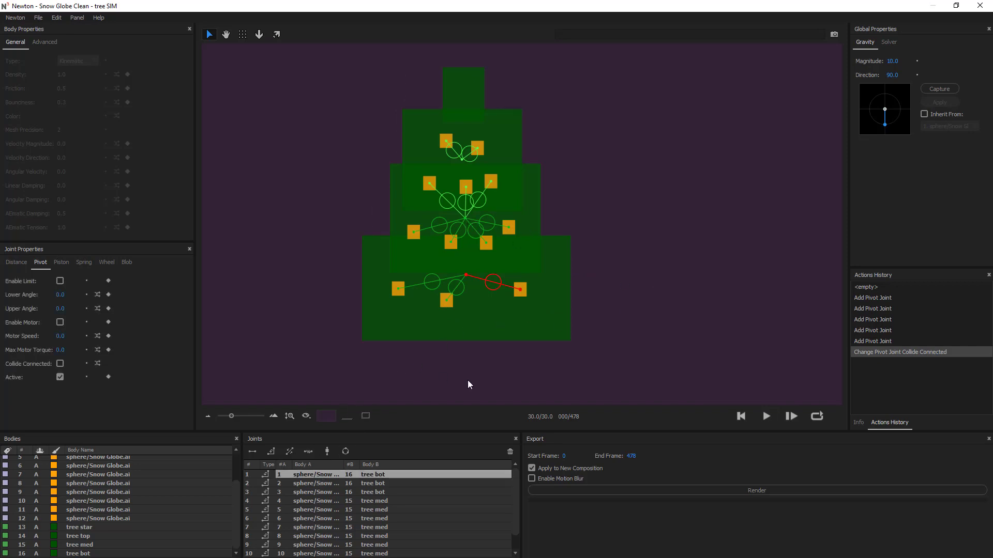
scroll(469, 378, "up", 2)
left_click(243, 34)
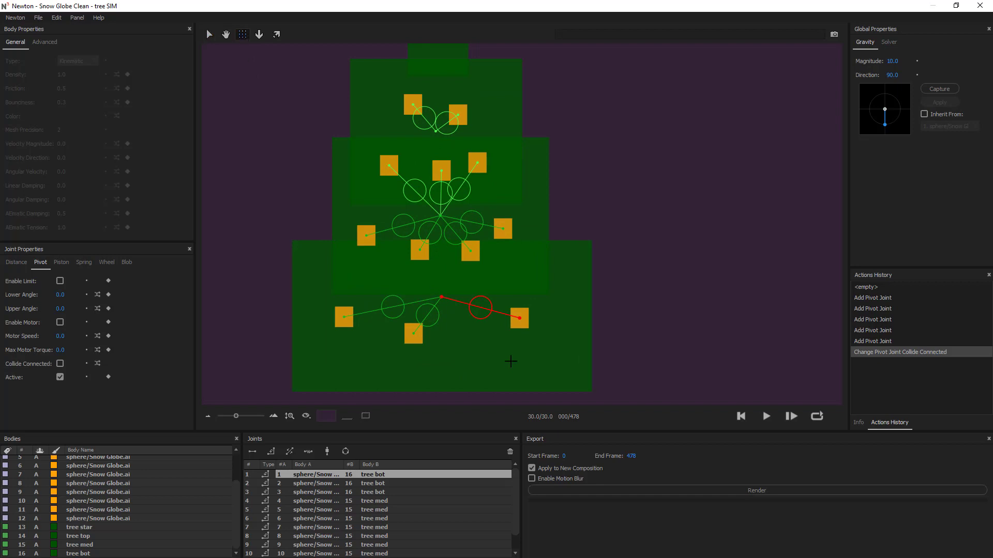
left_click_drag(481, 309, 523, 311)
left_click(427, 314)
left_click_drag(426, 314, 343, 308)
left_click(392, 307)
- Move the pivot joint anchors of the four ornaments in the row above the bottom tier to each ornament's top edge
left_click(472, 222)
scroll(472, 222, "up", 2)
left_click_drag(456, 221, 497, 217)
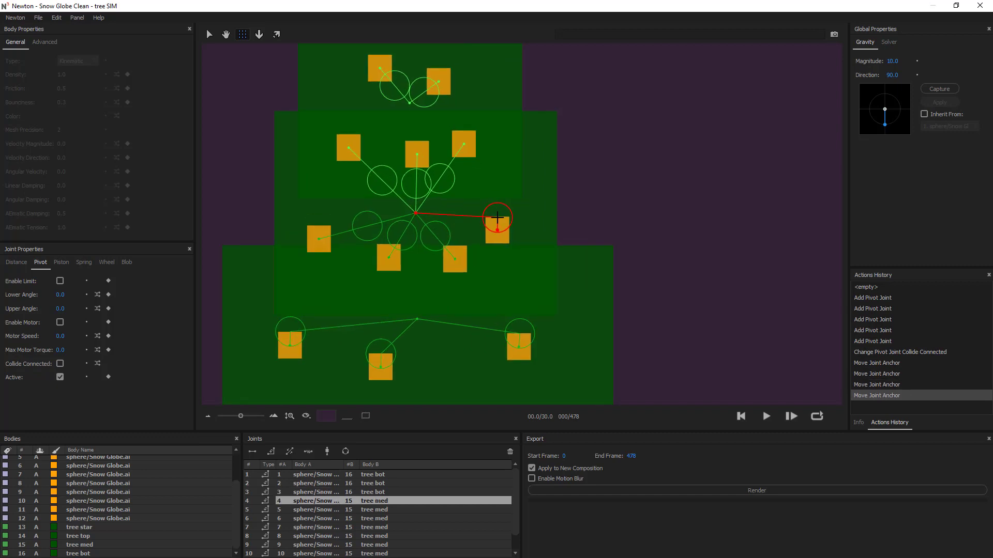
left_click_drag(435, 236, 455, 245)
left_click_drag(390, 243, 390, 244)
left_click_drag(367, 226, 319, 226)
- Move the pivot joint anchors of the three second-row ornaments and the two top-row ornaments to each ornament's top edge
left_click_drag(440, 179, 416, 139)
left_click_drag(382, 181, 347, 135)
left_click(434, 89)
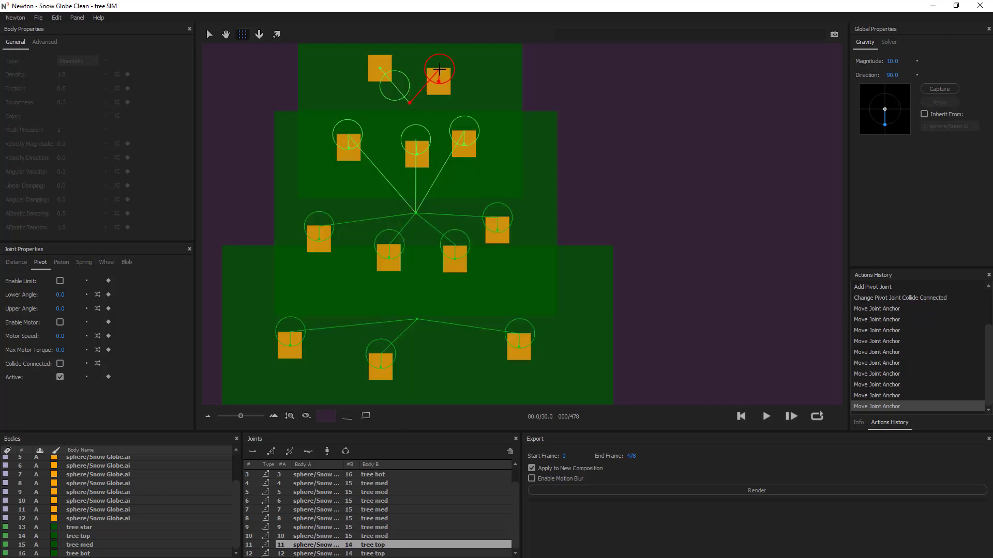
- Remove the pivot joints of sphere bodies 8, 9 and 10 and connect each to the tree top body with a new pivot joint
key("Delete")
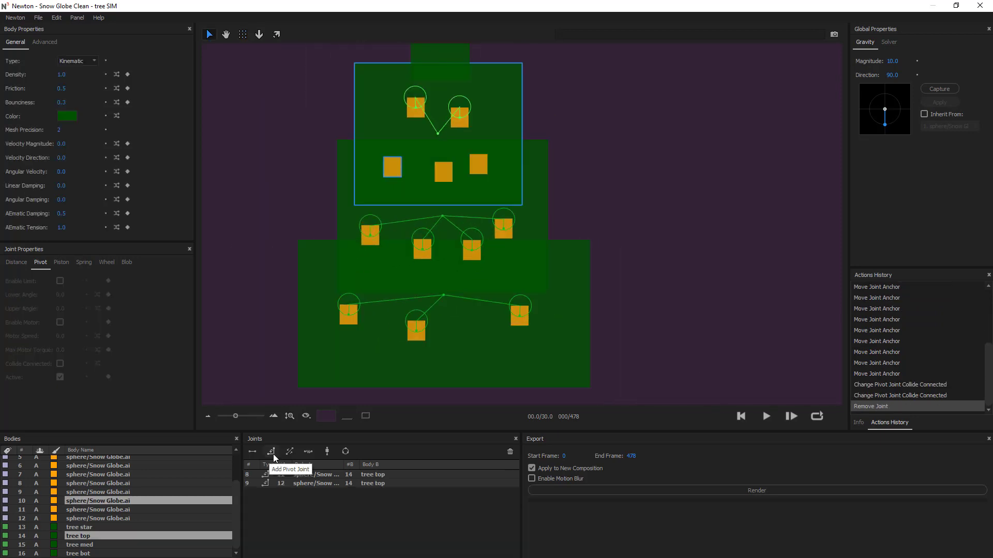
left_click(273, 456)
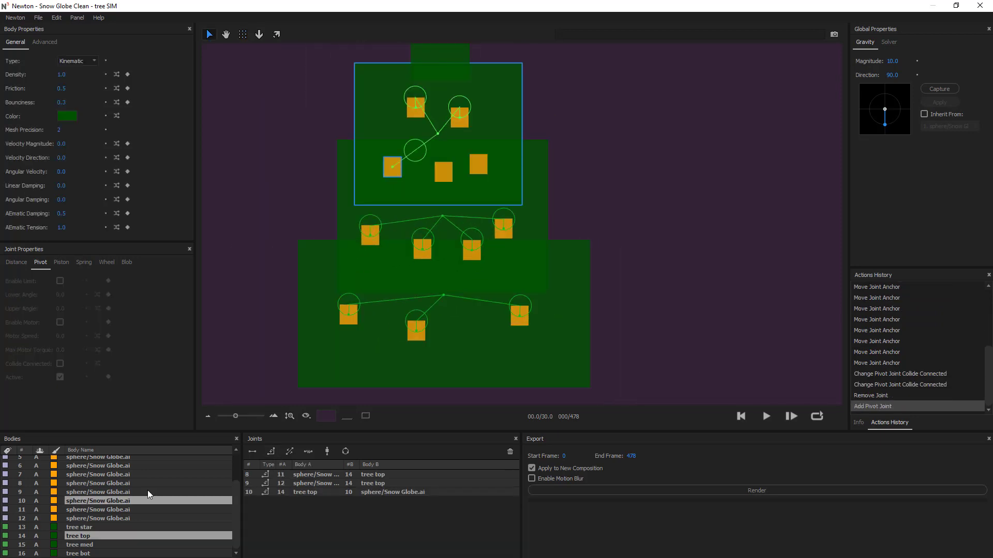
left_click(129, 492, "ctrl")
left_click(127, 501, "ctrl")
left_click(272, 454)
left_click(89, 484, "ctrl")
left_click(91, 493, "ctrl")
left_click(271, 454)
- Move the anchors of the three new tree top pivot joints to their ornaments' top edges and briefly preview the simulation
left_click(310, 493)
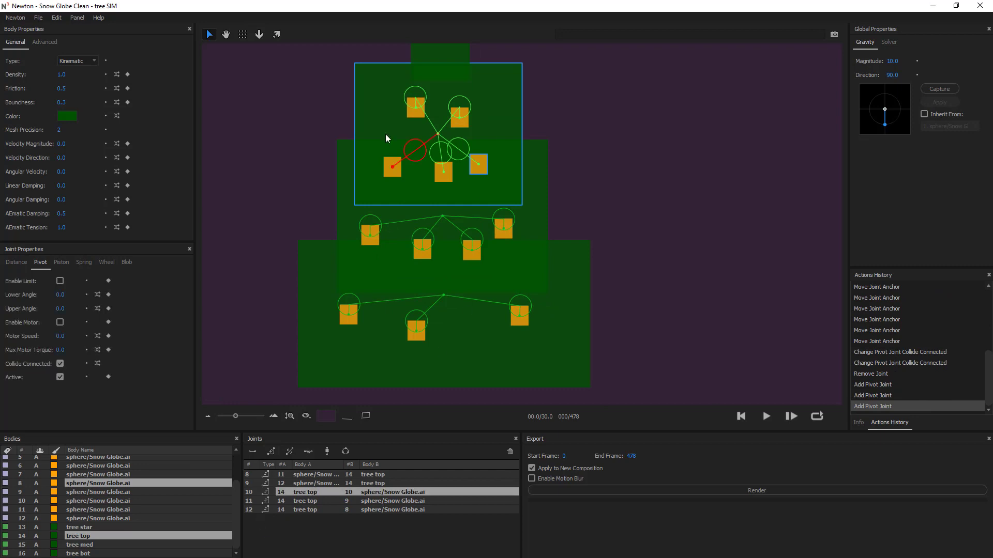
left_click(243, 34)
left_click_drag(415, 150, 478, 154)
left_click(362, 501)
left_click(362, 510)
left_click(766, 416)
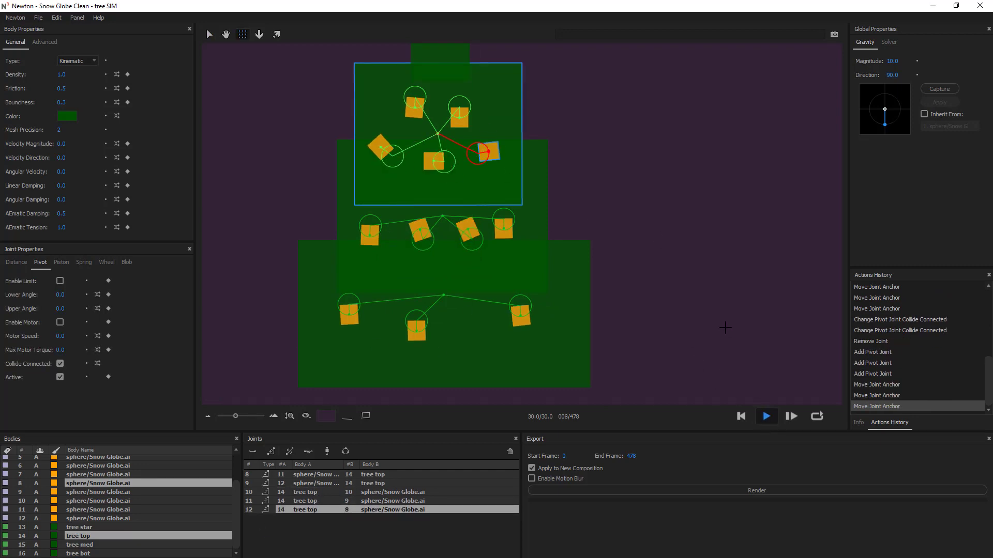
left_click(766, 417)
- Disable Collide Connected on pivot joints 10, 11 and 12, preview the simulation and rewind it
left_click(282, 491, "shift")
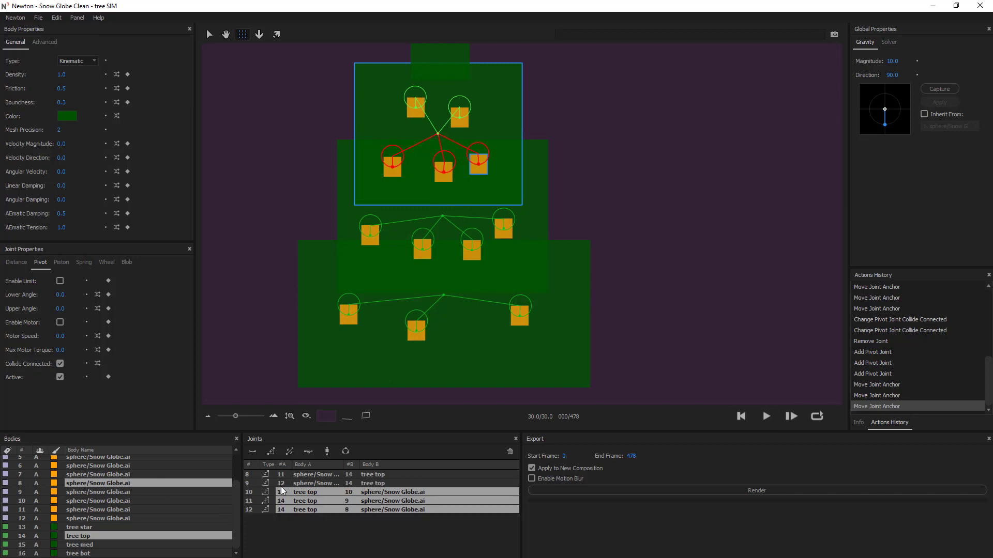
left_click(60, 364)
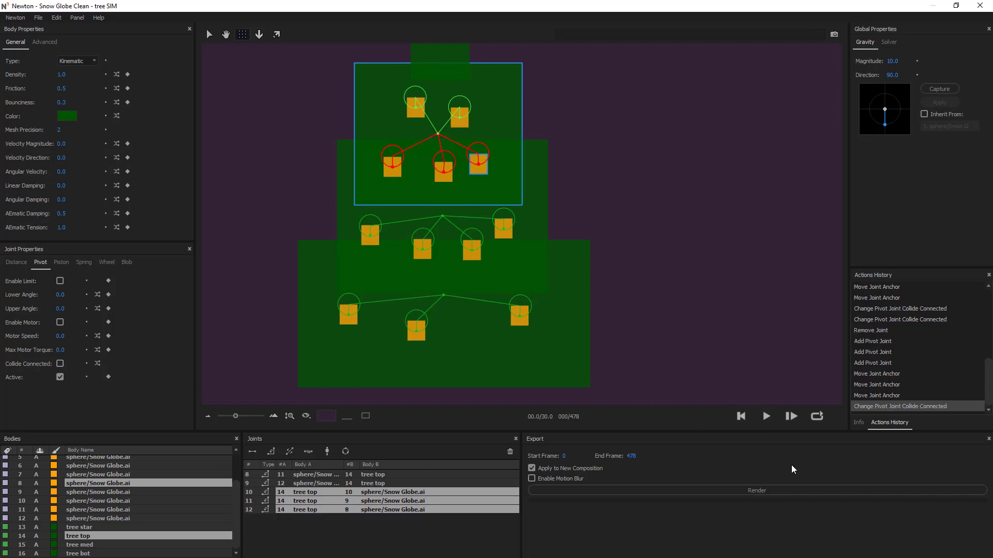
left_click(766, 416)
left_click(741, 416)
- Select all twelve sphere bodies by their shared color, disable their Collide With group A setting, and preview the result
key("v")
scroll(574, 266, "down", 2)
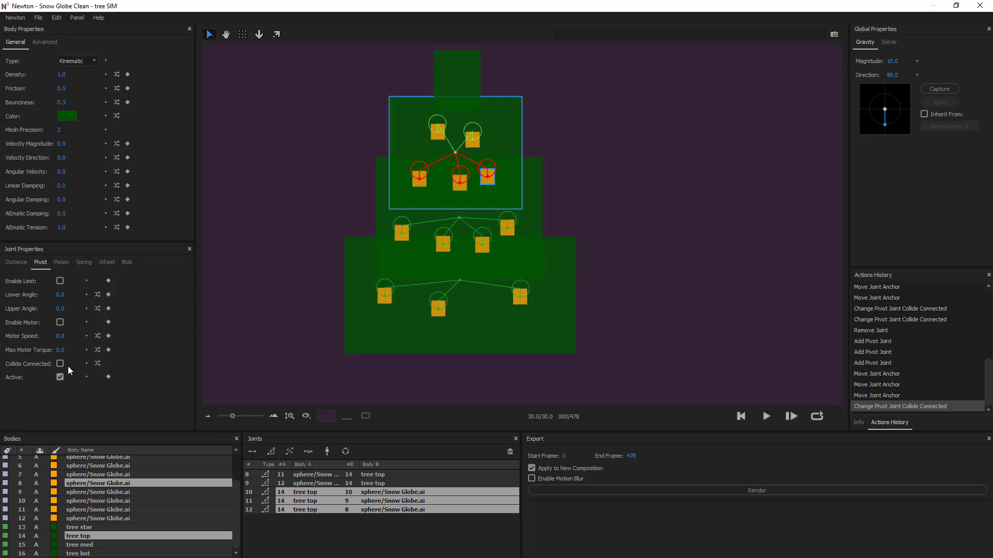
left_click(725, 330)
left_click(118, 493)
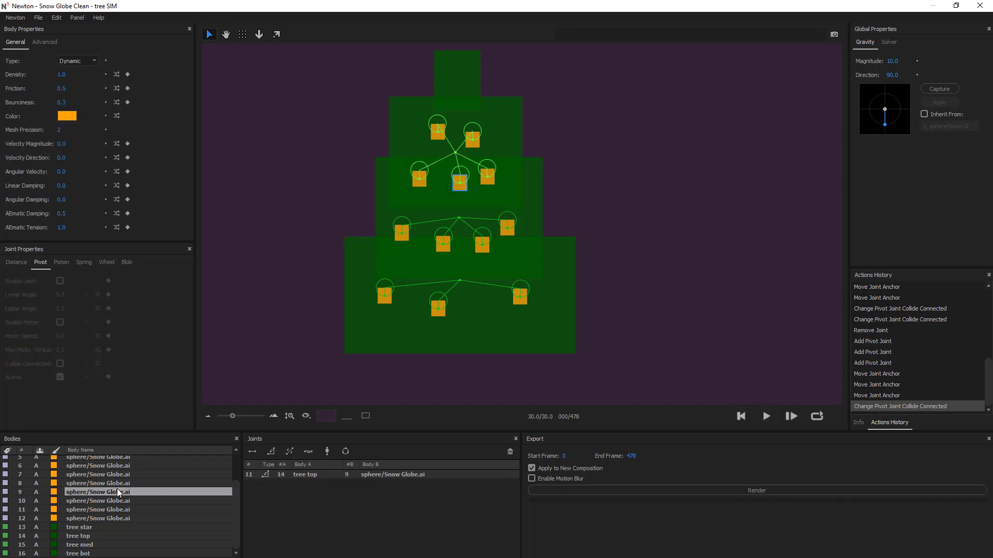
key("c")
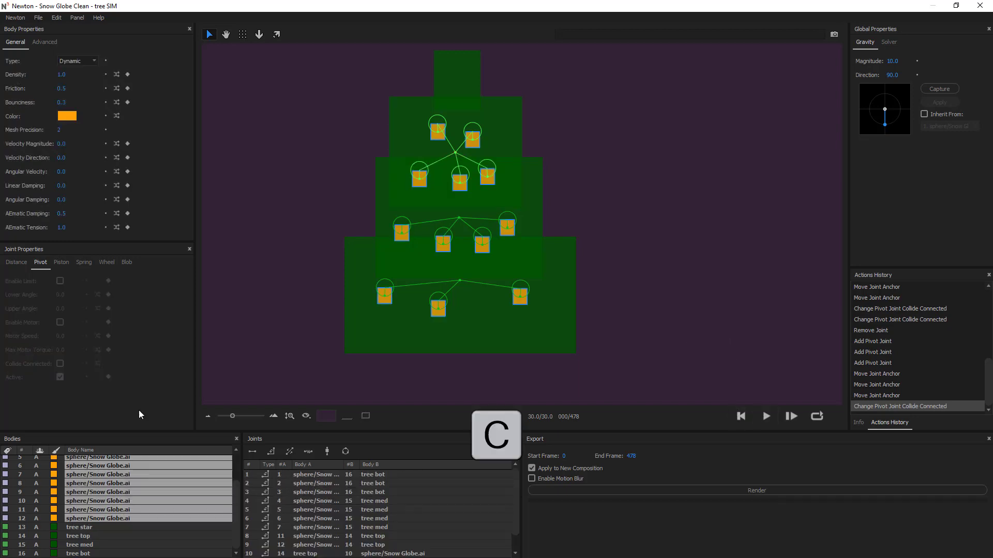
left_click(50, 41)
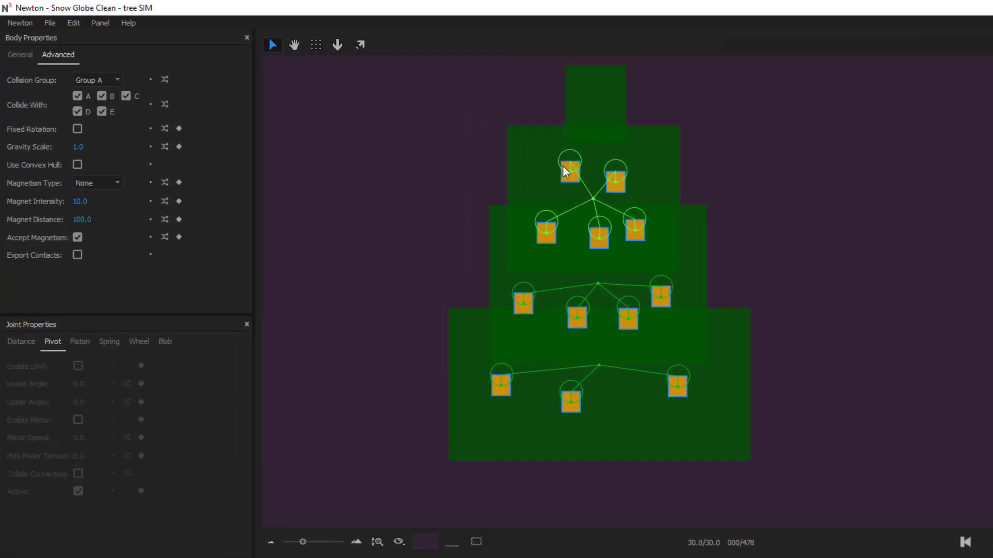
left_click(78, 96)
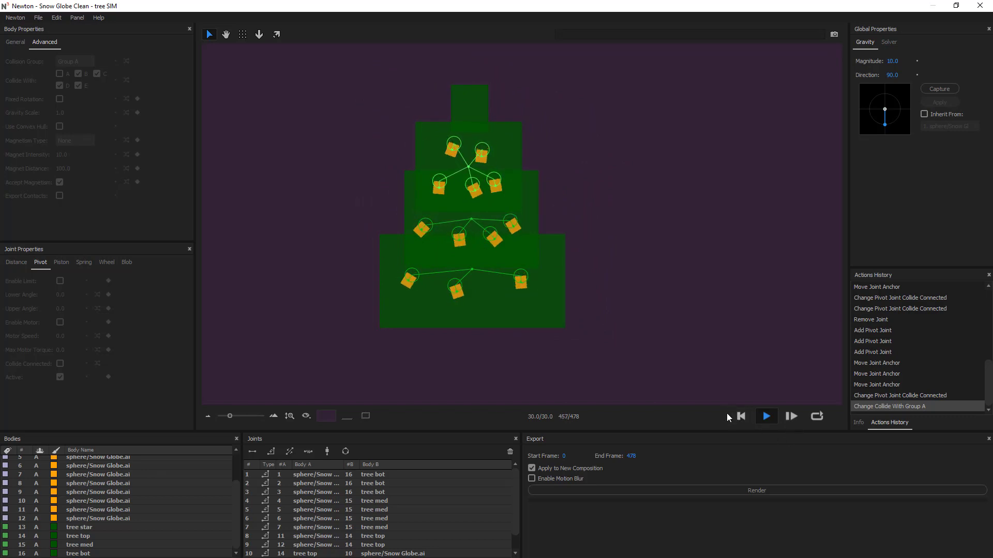
left_click(740, 416)
- Set Angular Damping to 1 on all twelve sphere bodies, preview the simulation and rewind it
left_click(116, 501)
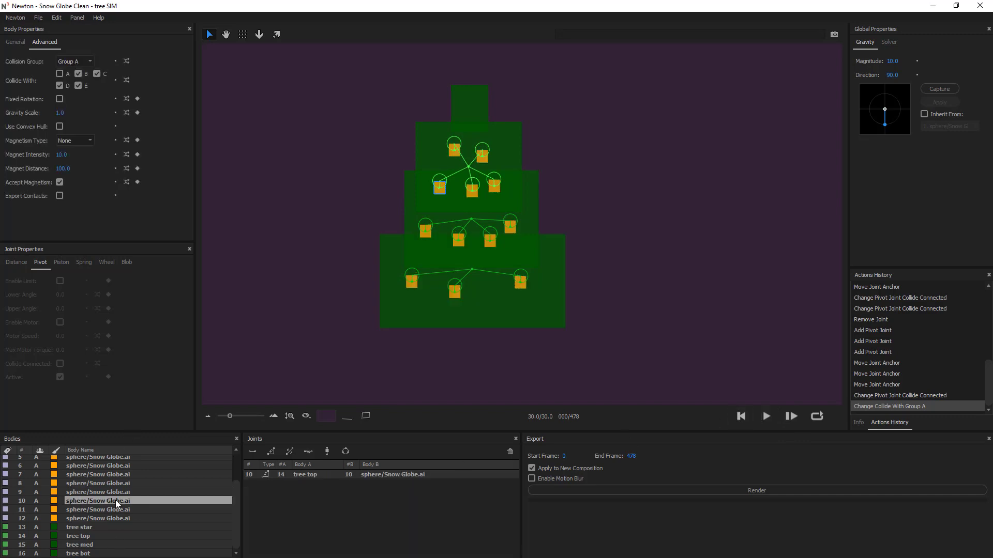
key("c")
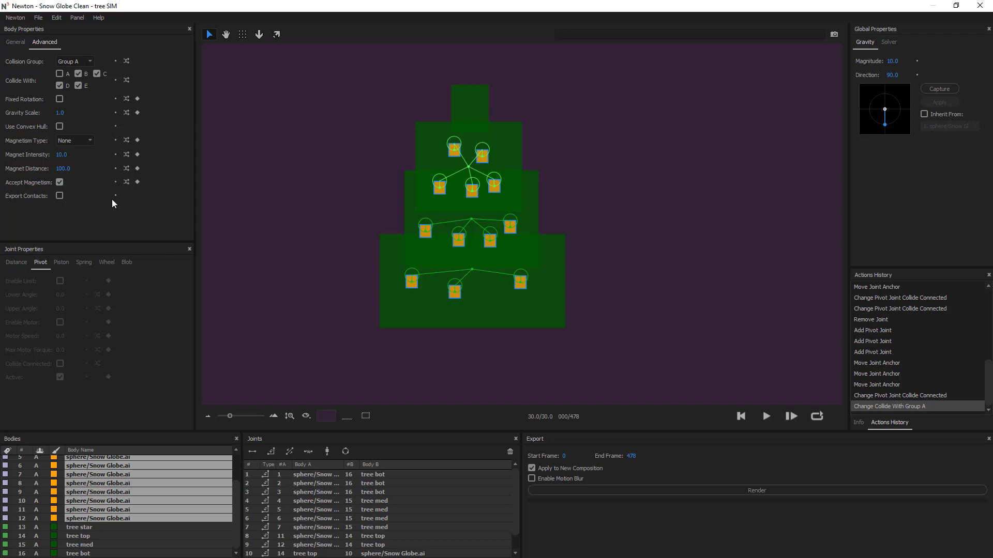
left_click(20, 47)
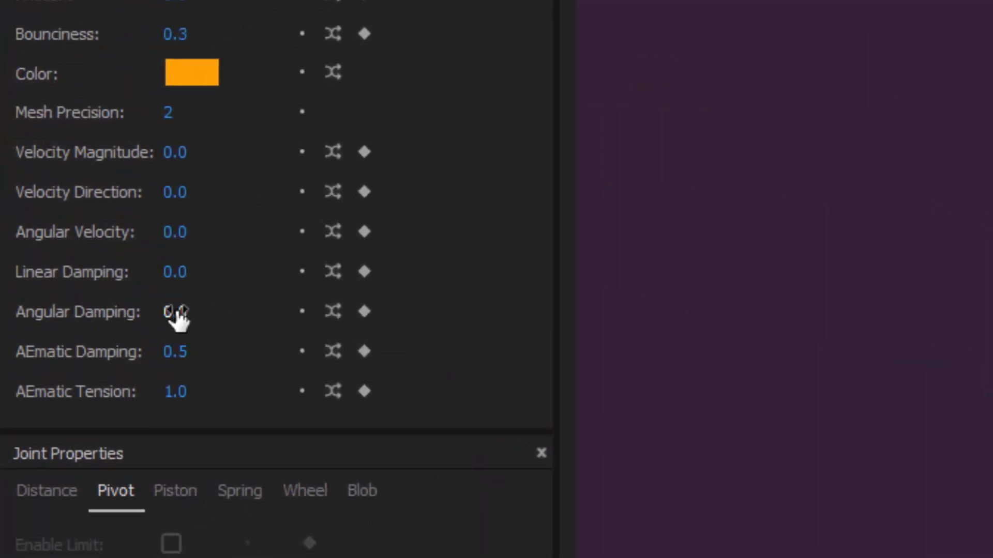
left_click(178, 313)
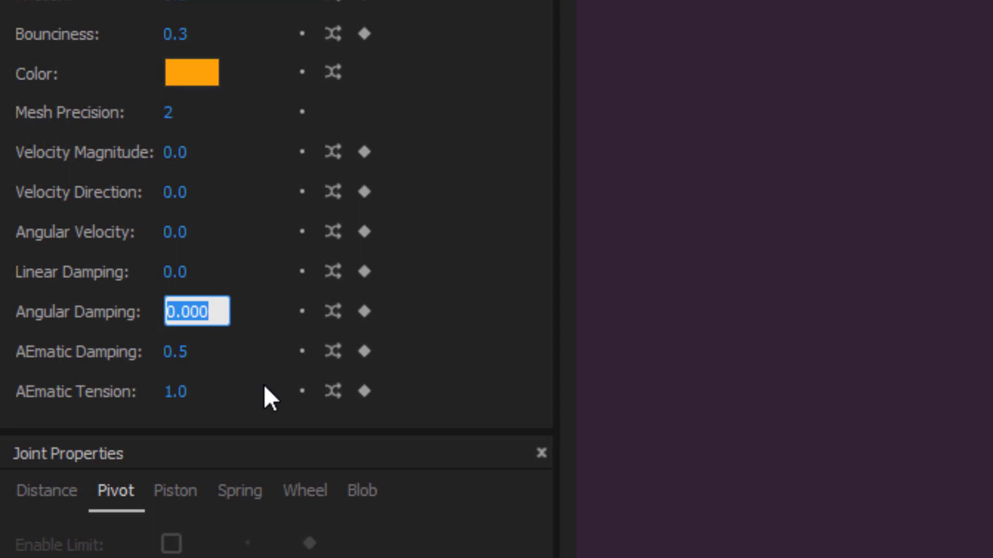
type("0.3")
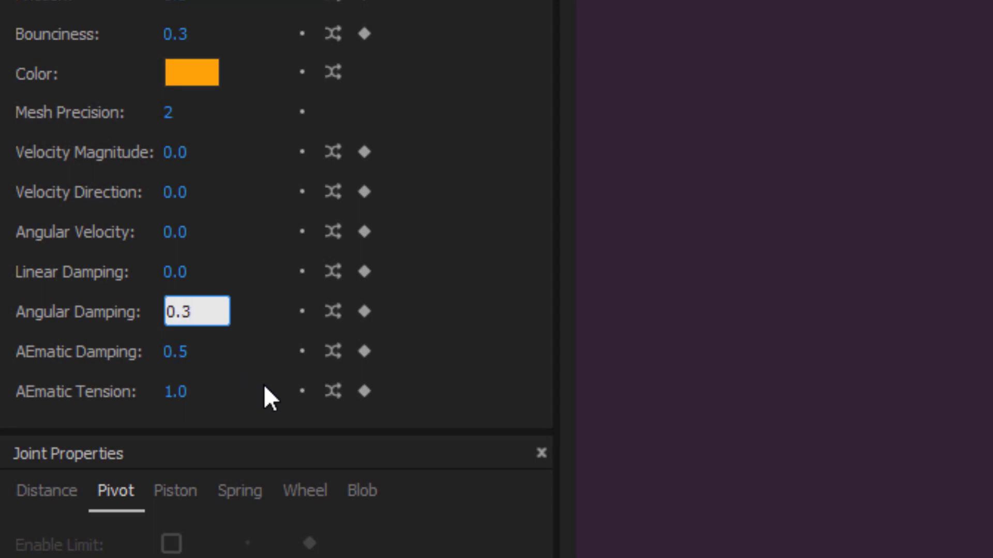
key("BackSpace")
key("BackSpace")
key("BackSpace")
type("1")
key("Return")
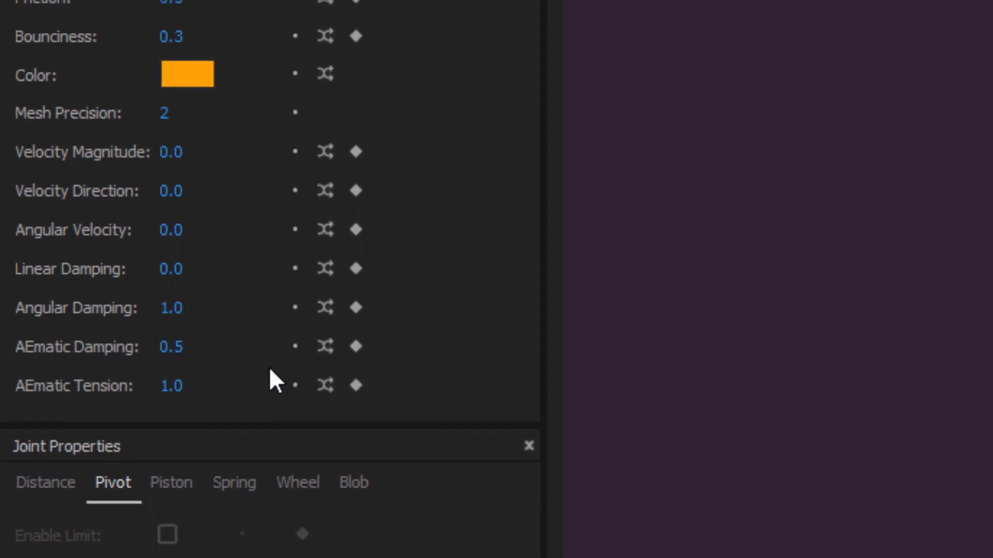
left_click(776, 419)
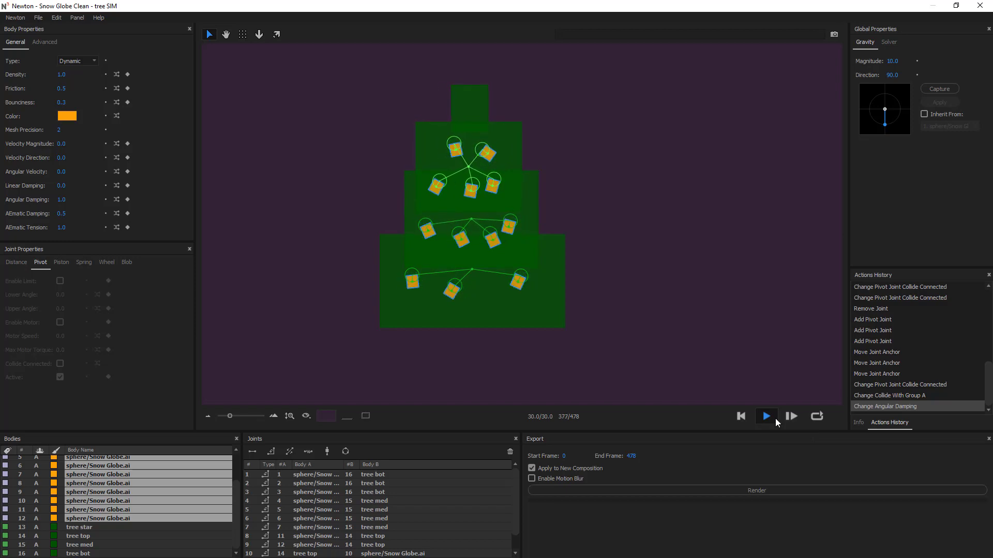
left_click(741, 417)
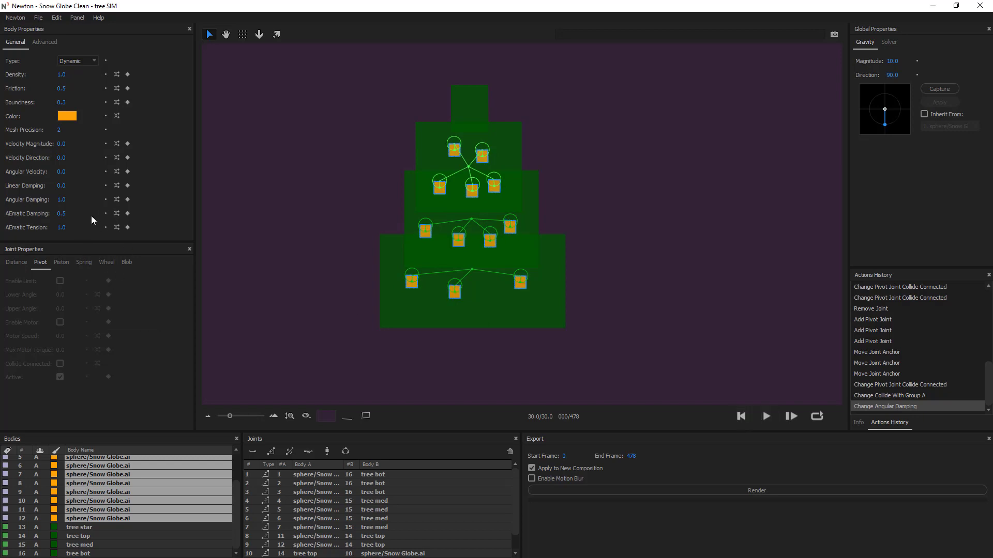
- Set the selected sphere bodies' Angular Damping to 3, preview it, and render the simulation to a new composition
left_click(66, 200)
type("3")
key("Return")
key("space")
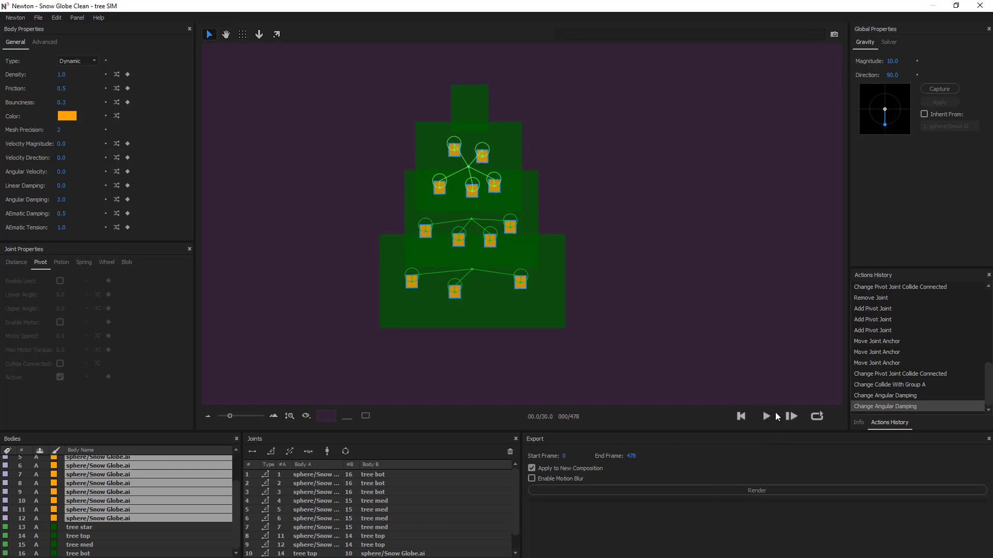
left_click(765, 490)
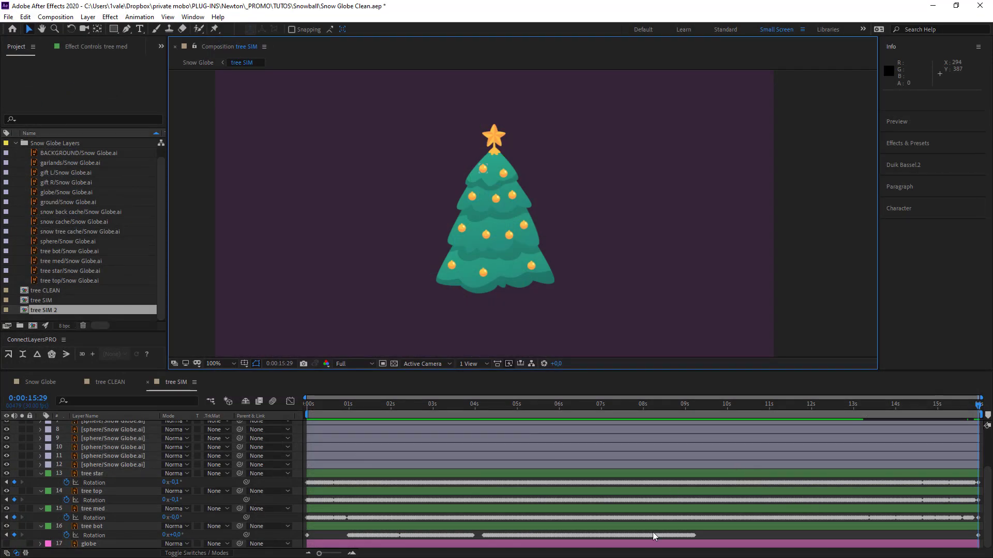
- Rename the rendered tree SIM 2 composition as "tree + sphere SIM" and open it
left_click(61, 312)
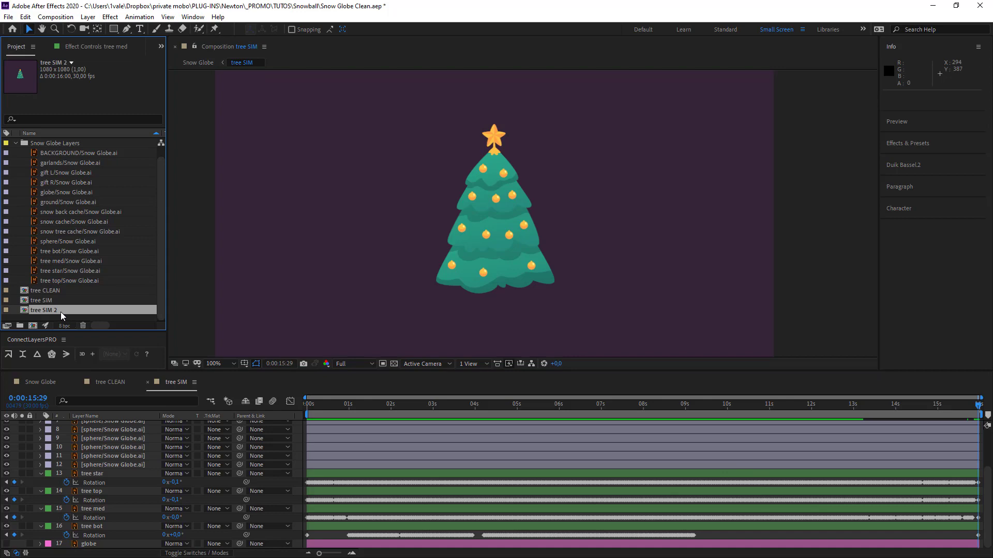
key("Return")
key("End")
key("BackSpace")
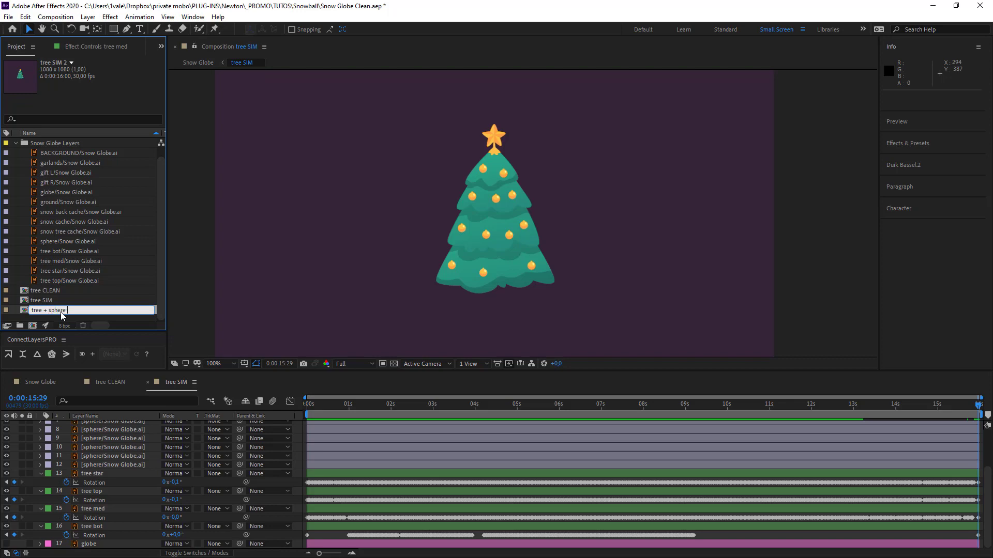
key("Return")
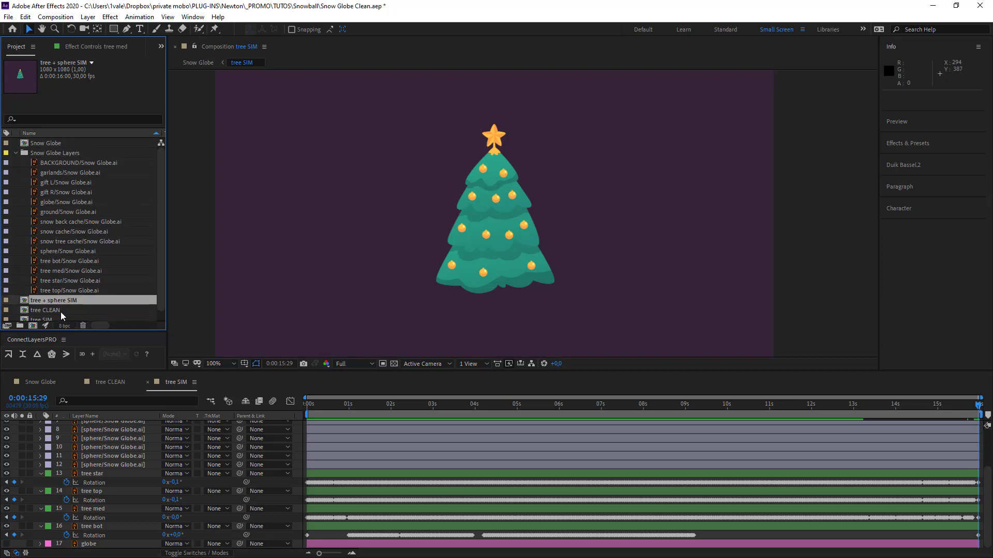
double_click(58, 302)
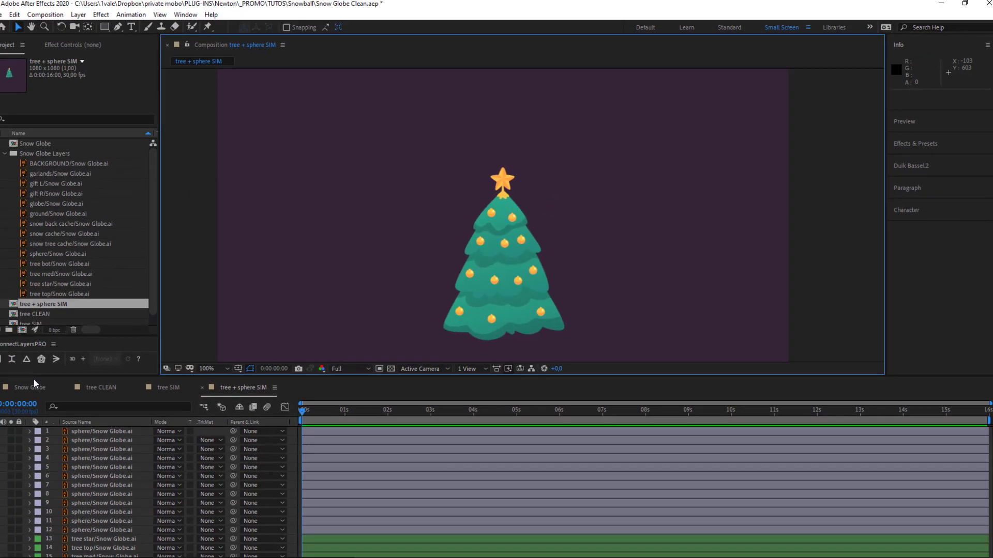
- Replace the tree SIM layer in the Snow Globe composition with tree + sphere SIM and play back the animation
left_click(44, 382)
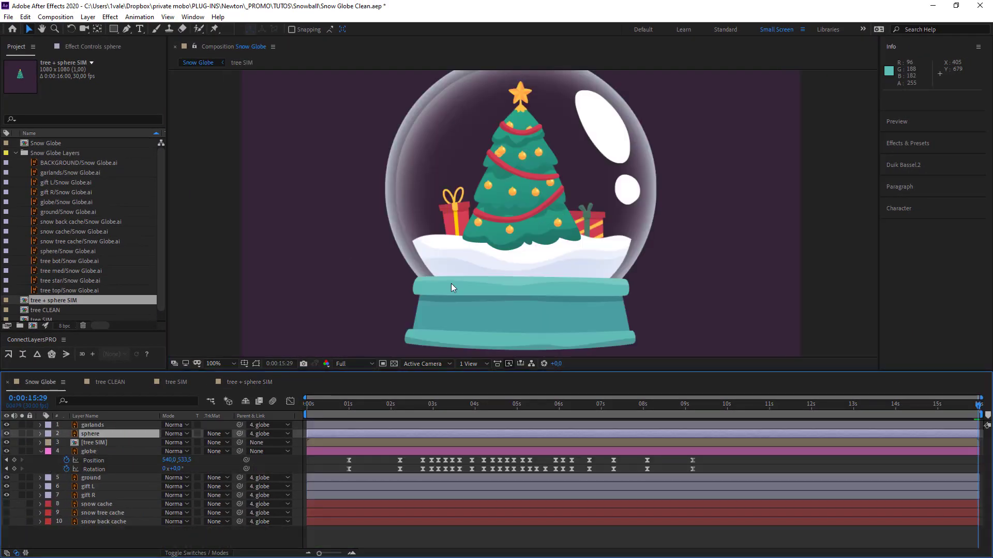
left_click(93, 444)
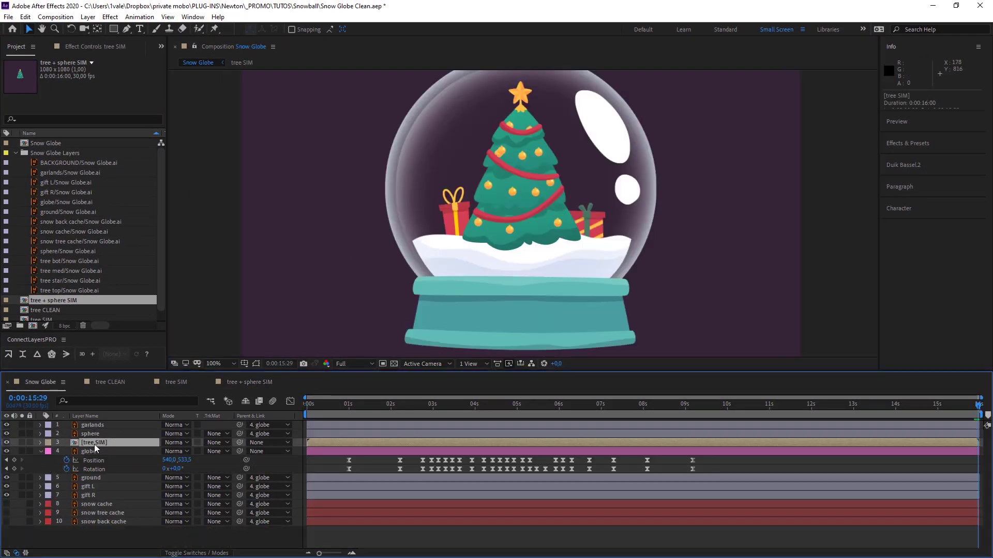
scroll(85, 312, "down", 1)
left_click_drag(66, 294, 332, 448)
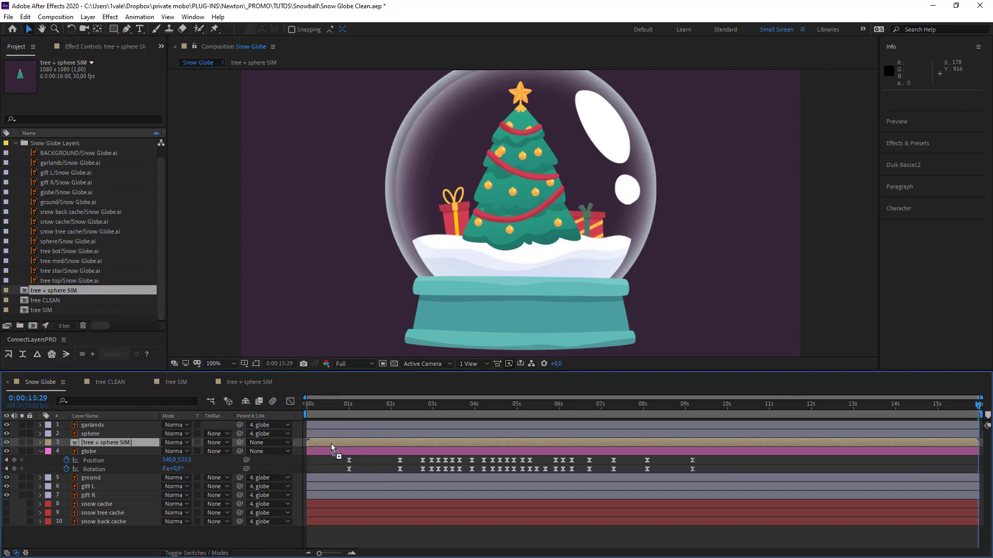
key("space")
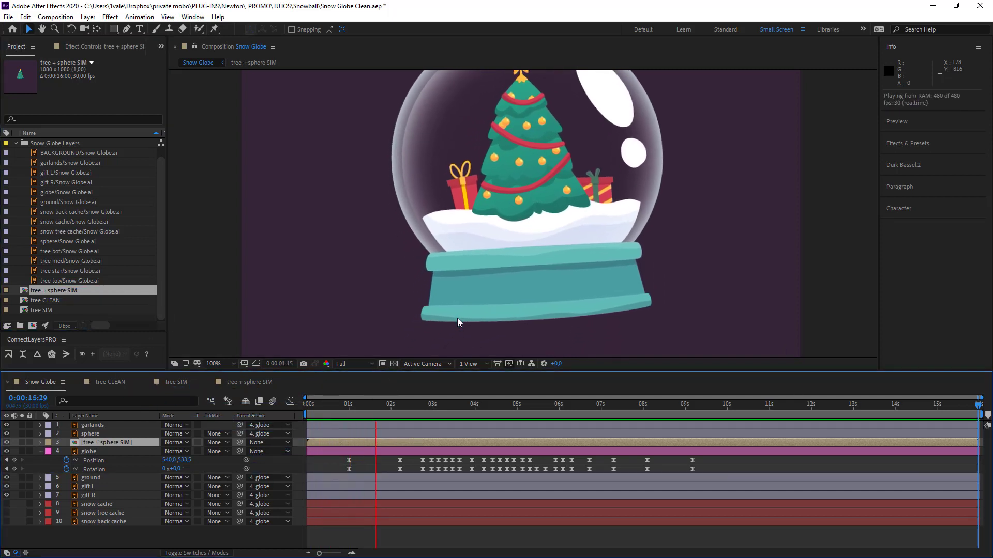